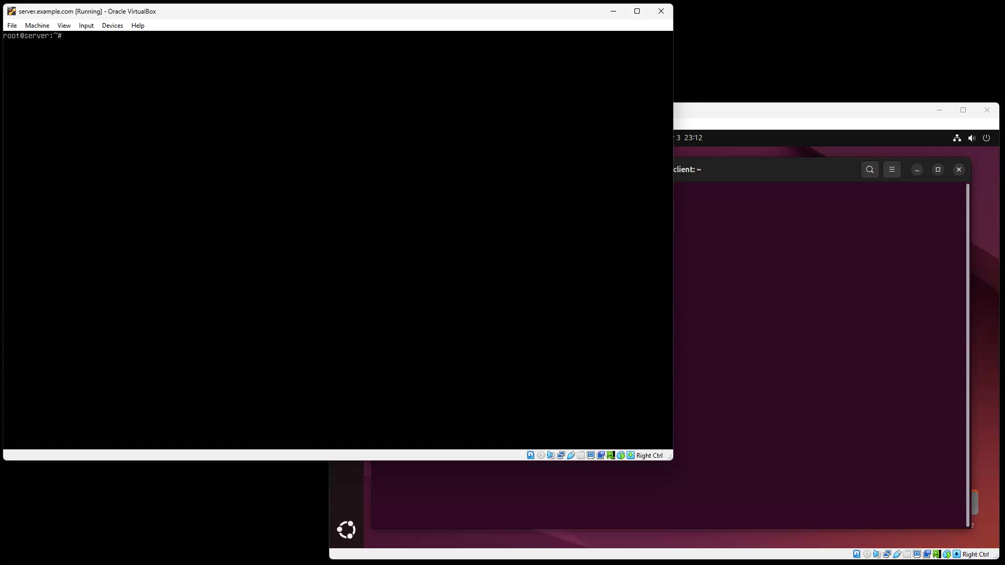
pyautogui.write('apt install ')
pyautogui.write('git')
pyautogui.write('apache2')
# Install git and apache2 with apt; both are reported as already at the newest version.
pyautogui.press('Return')
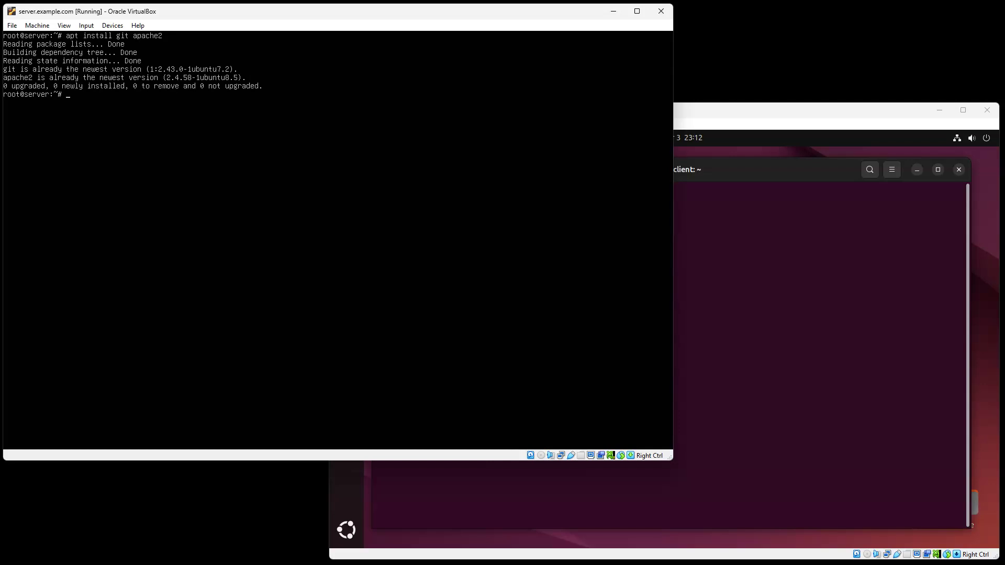
pyautogui.write('mkdir')
pyautogui.write(' /var/')
pyautogui.write('git')
# Create the /var/git directory, move into it, and list its contents in detail.
pyautogui.press('Return')
pyautogui.write('cd /va')
pyautogui.press('Return')
pyautogui.write('ls -al')
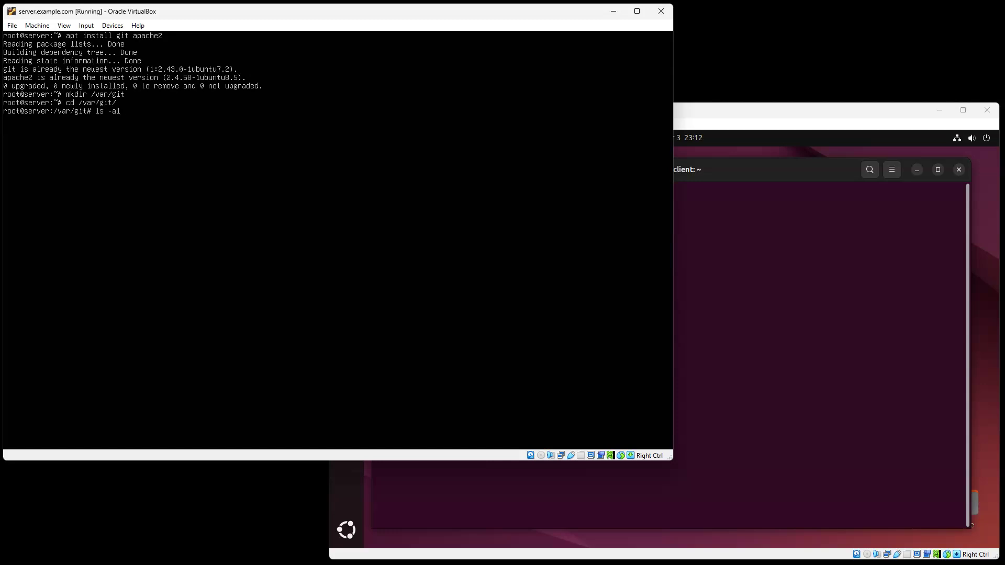
pyautogui.press('Return')
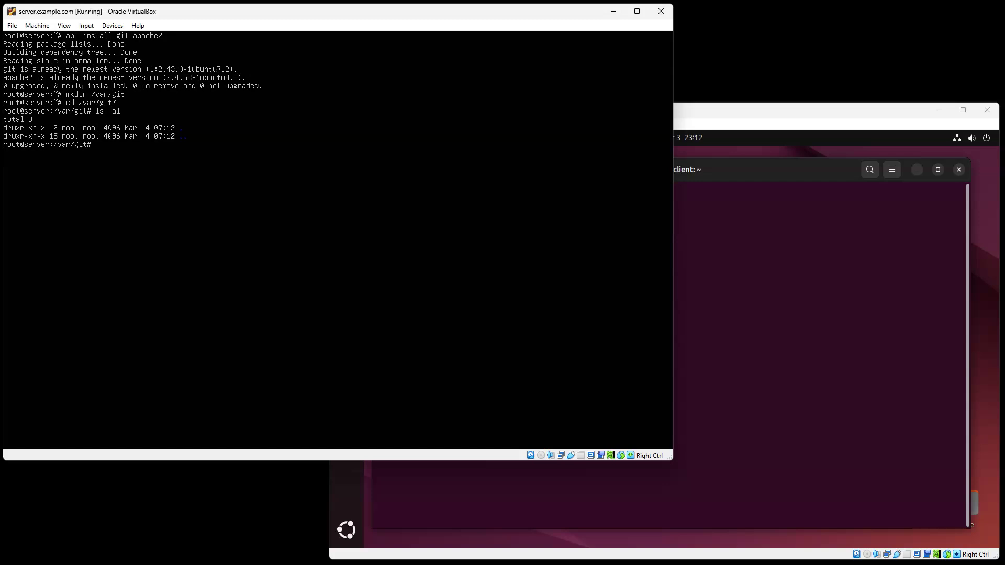
pyautogui.write('chmod ')
pyautogui.write('www-data:')
pyautogui.write('www-')
pyautogui.write('data .')
# Make www-data:www-data the owner of /var/git after fixing the failed command, and verify it in the listing.
pyautogui.press('Return')
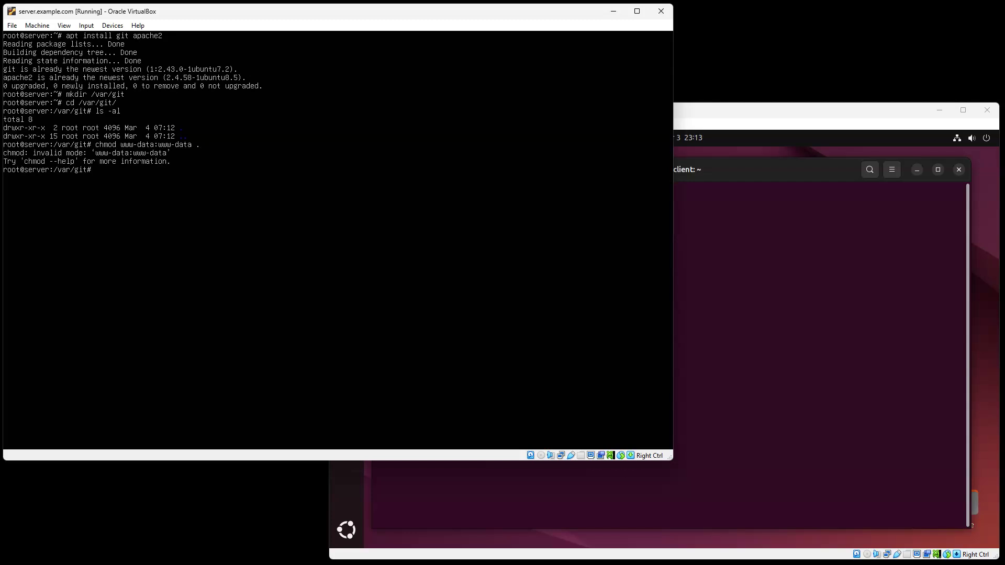
pyautogui.press('Up')
pyautogui.press('Left')
pyautogui.press('Left')
pyautogui.press('Left')
pyautogui.press('BackSpace')
pyautogui.press('BackSpace')
pyautogui.write('wn')
pyautogui.press('Return')
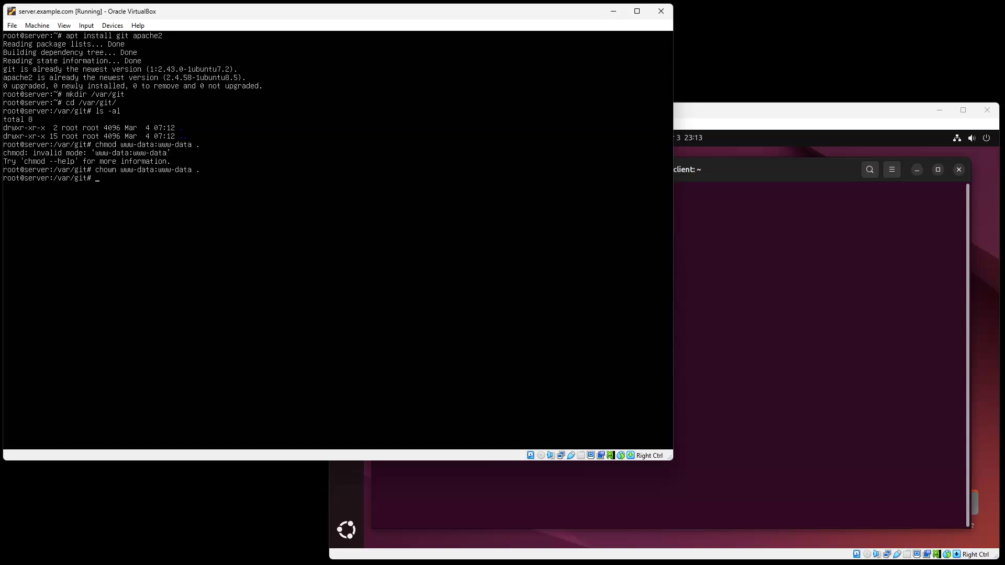
pyautogui.write('ls -al')
pyautogui.press('Return')
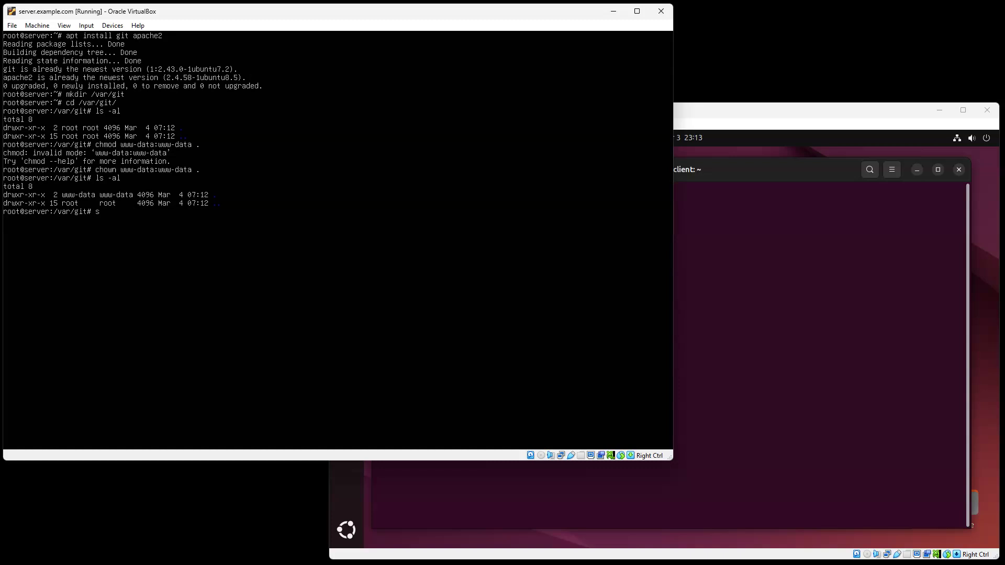
pyautogui.write('udo -u ')
pyautogui.write('www-')
pyautogui.write('data ')
pyautogui.write('mkdir hell')
pyautogui.write('o')
# Create the hello directory in /var/git as www-data and move into it.
pyautogui.press('Return')
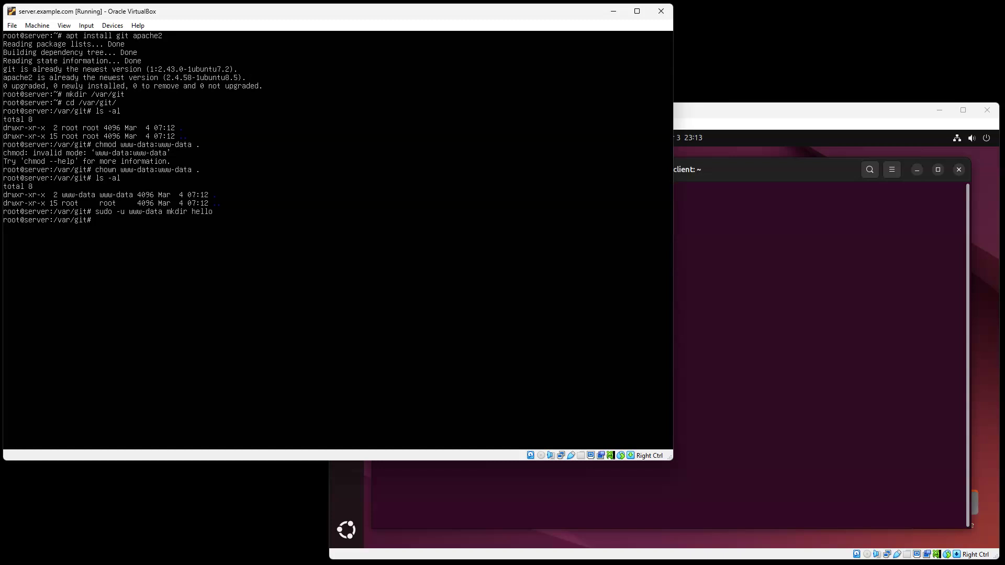
pyautogui.write('ls -al')
pyautogui.press('Return')
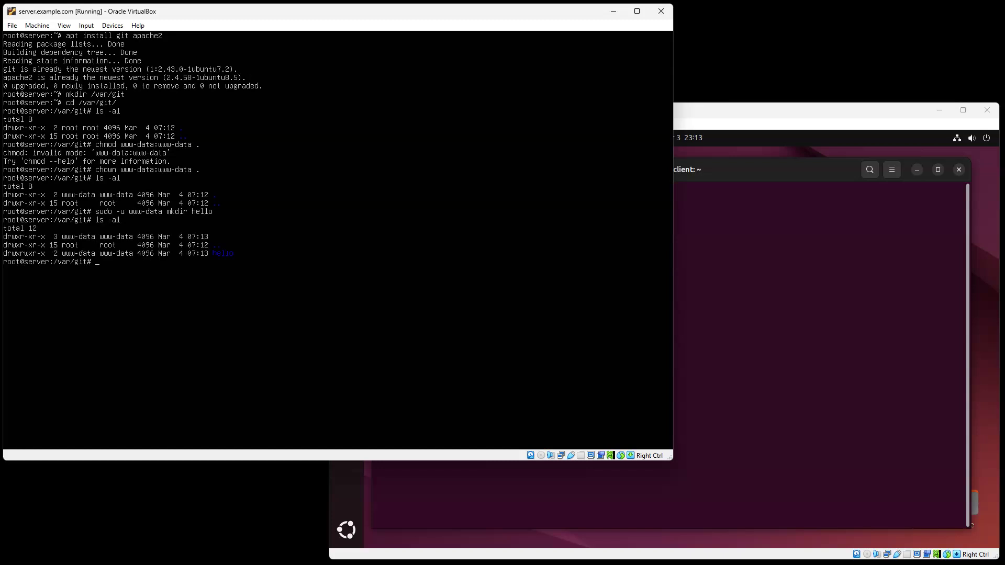
pyautogui.write('cd he')
pyautogui.write('llo/')
pyautogui.press('Return')
# Initialize an empty bare Git repository in hello as www-data.
pyautogui.press('Up')
pyautogui.press('Up')
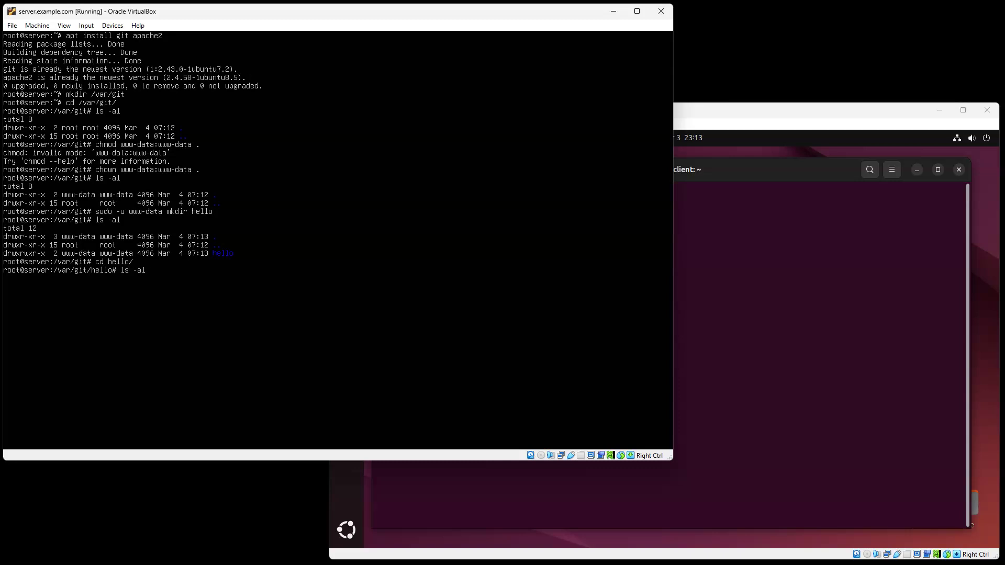
pyautogui.press('Up')
pyautogui.press('BackSpace')
pyautogui.press('BackSpace')
pyautogui.press('BackSpace')
pyautogui.press('BackSpace')
pyautogui.press('BackSpace')
pyautogui.write('git --')
pyautogui.write('bare')
pyautogui.write(' in')
pyautogui.press('Return')
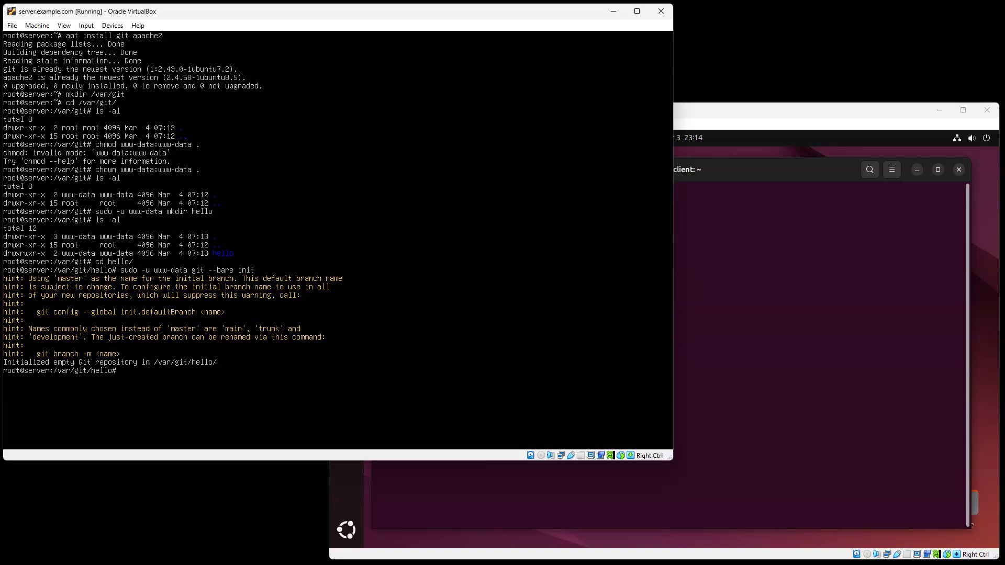
pyautogui.write('sudo -u www-data git --bare init')
# Rename the hello repository's branch to master as www-data.
pyautogui.press('BackSpace')
pyautogui.press('BackSpace')
pyautogui.press('BackSpace')
pyautogui.press('BackSpace')
pyautogui.press('BackSpace')
pyautogui.press('BackSpace')
pyautogui.write('branch -')
pyautogui.write('m mast')
pyautogui.write('er')
pyautogui.press('Return')
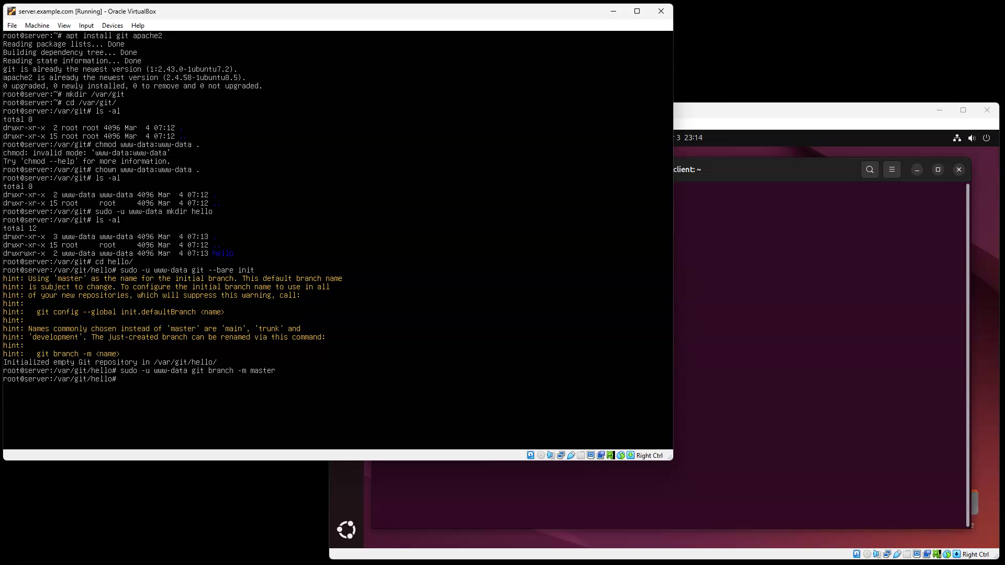
# Run git update-server-info on the repository as www-data.
pyautogui.press('Up')
pyautogui.press('BackSpace')
pyautogui.press('BackSpace')
pyautogui.press('BackSpace')
pyautogui.write('update-s')
pyautogui.write('erver-')
pyautogui.write('inf')
pyautogui.press('Return')
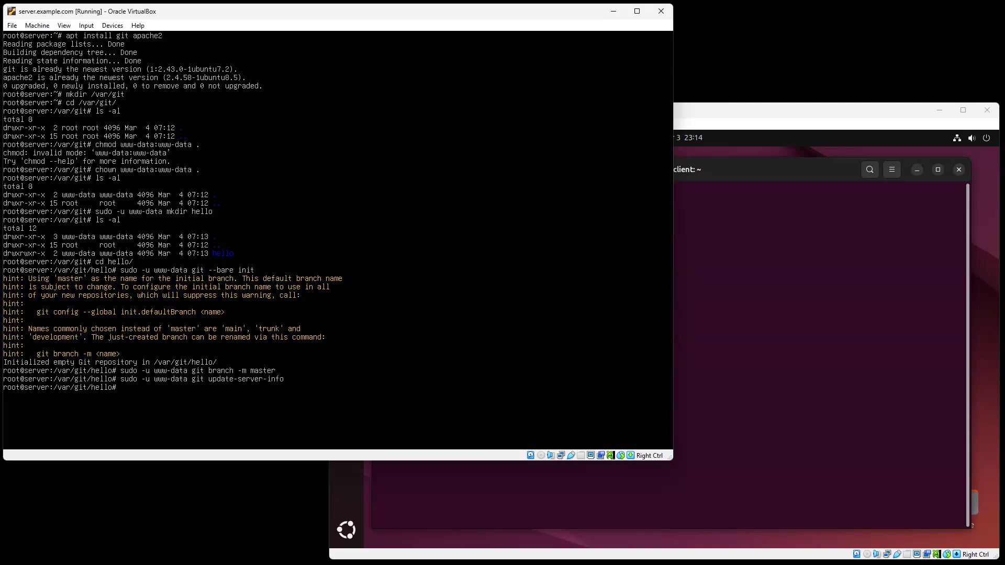
# Set http.receivepack to true in the repository config as www-data.
pyautogui.press('Up')
pyautogui.press('BackSpace')
pyautogui.press('BackSpace')
pyautogui.press('BackSpace')
pyautogui.press('BackSpace')
pyautogui.press('BackSpace')
pyautogui.press('BackSpace')
pyautogui.write('onf')
pyautogui.write('ig http.')
pyautogui.write('rece')
pyautogui.write('ivepack ')
pyautogui.write('true')
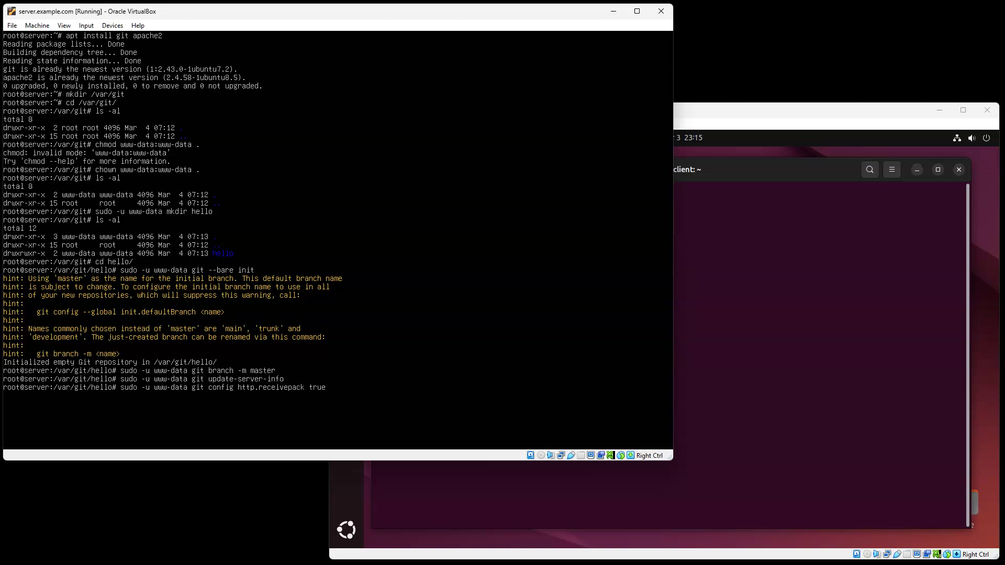
pyautogui.press('Return')
pyautogui.write('clear')
# Clear the screen, move to /etc/apache2, and enable the dav and dav_fs modules with a2enmod.
pyautogui.press('Return')
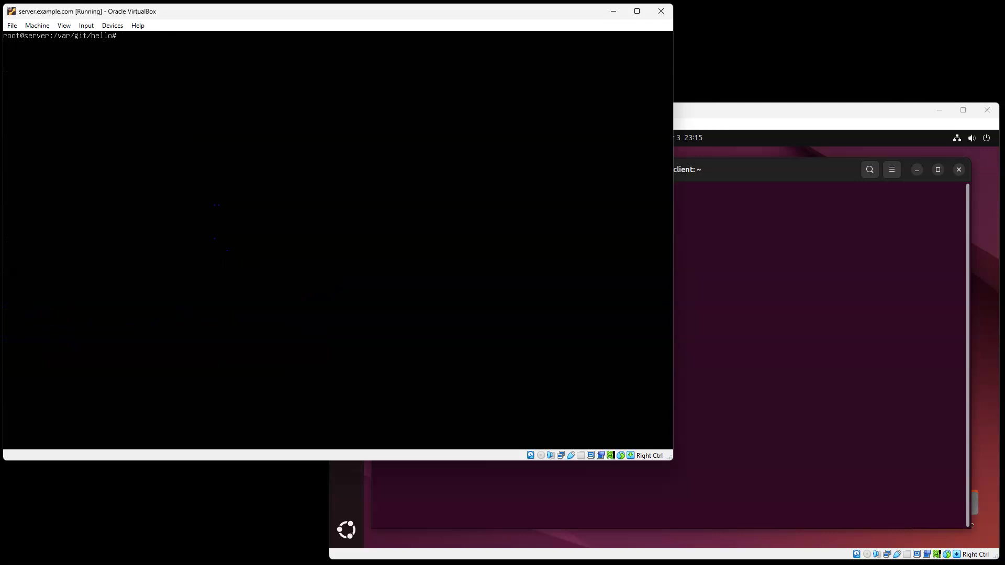
pyautogui.write('cd /etc/ap')
pyautogui.write('ache2/')
pyautogui.press('Return')
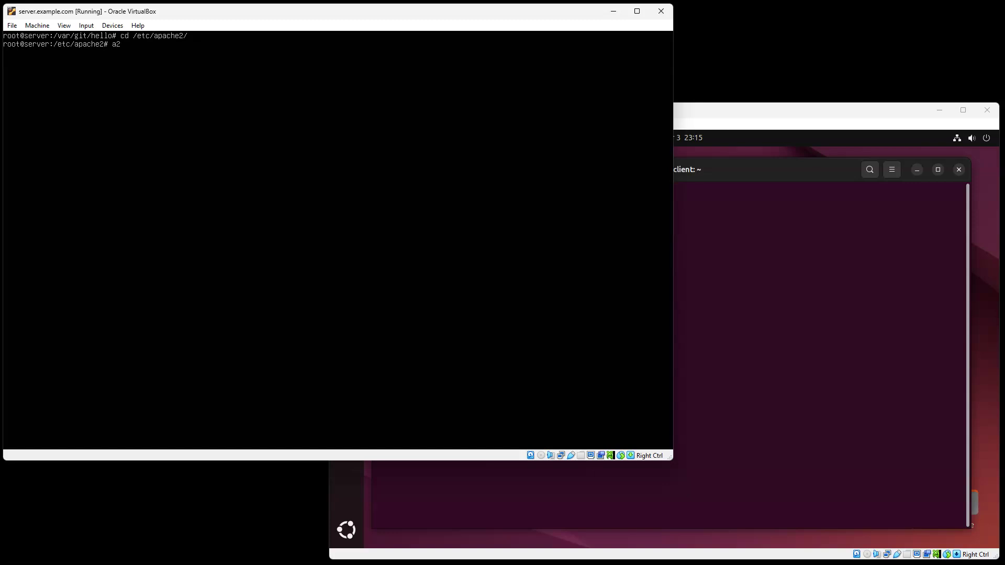
pyautogui.write('enmod')
pyautogui.write(' dav')
pyautogui.press('Return')
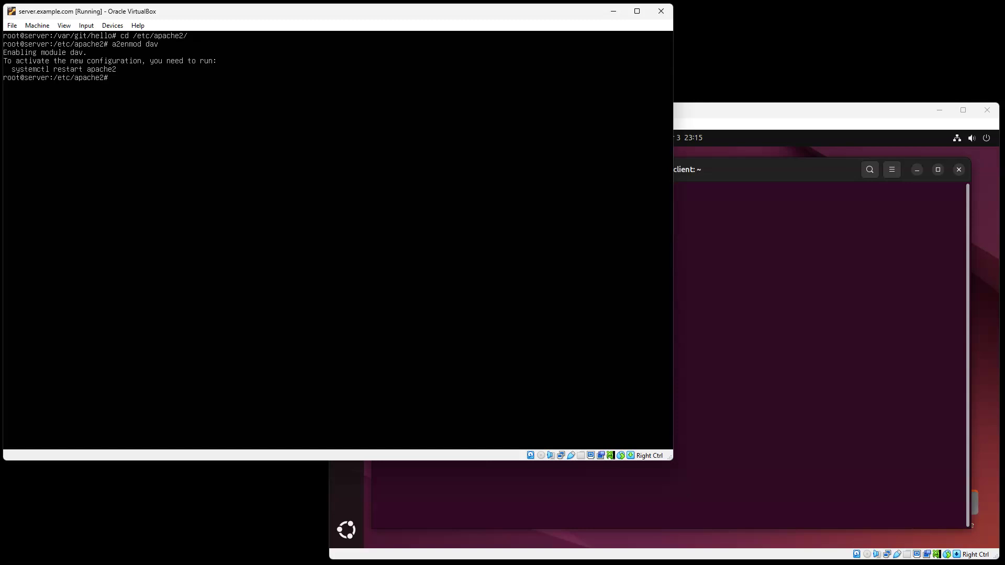
pyautogui.press('Up')
pyautogui.write('_fs')
pyautogui.press('Return')
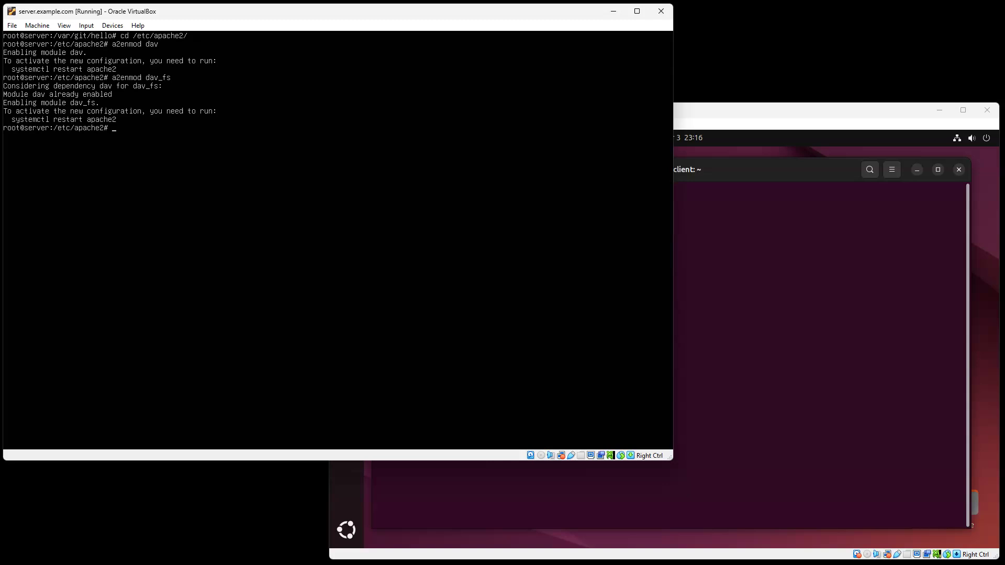
pyautogui.write('cd ')
pyautogui.write('conf-a')
# Move into /etc/apache2/conf-available and start a new git.conf in nano.
pyautogui.press('Tab')
pyautogui.press('Return')
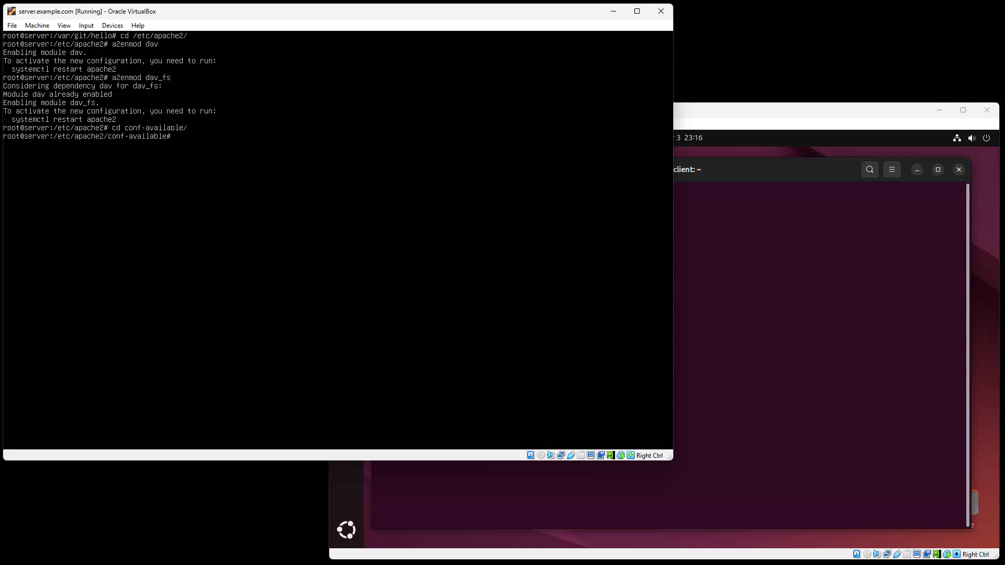
pyautogui.write('na')
pyautogui.write('conf')
pyautogui.press('Return')
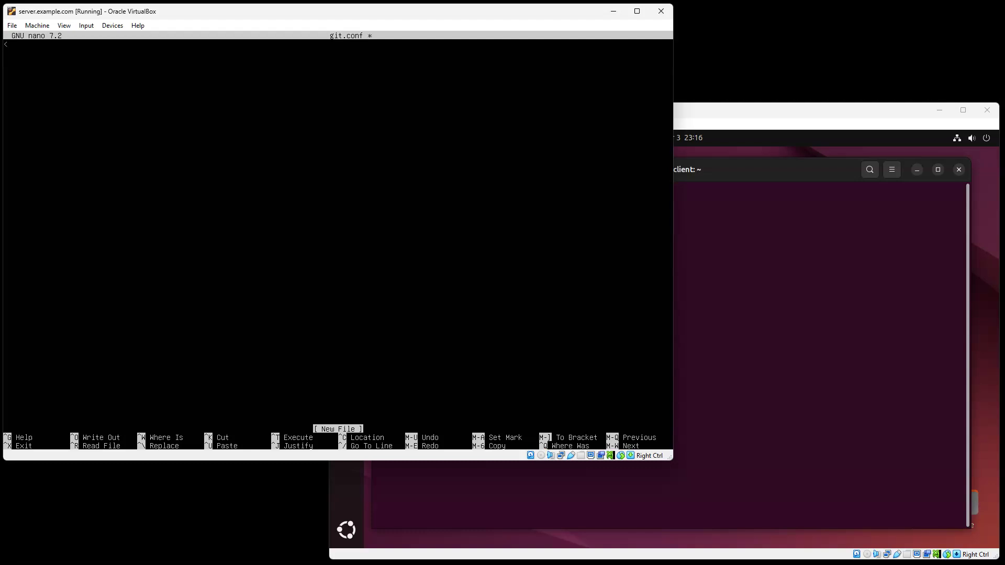
pyautogui.write('rectory')
pyautogui.write('/var/')
pyautogui.write('git">   ')
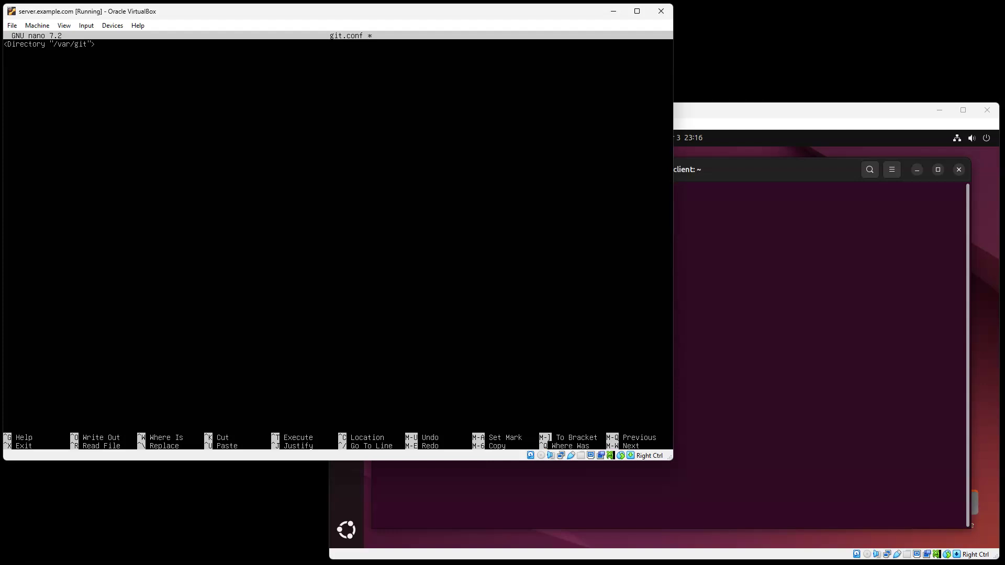
pyautogui.write('Options In')
pyautogui.write('dexes ')
pyautogui.write('FollowSymL')
pyautogui.write('inks   All')
pyautogui.write('ow')
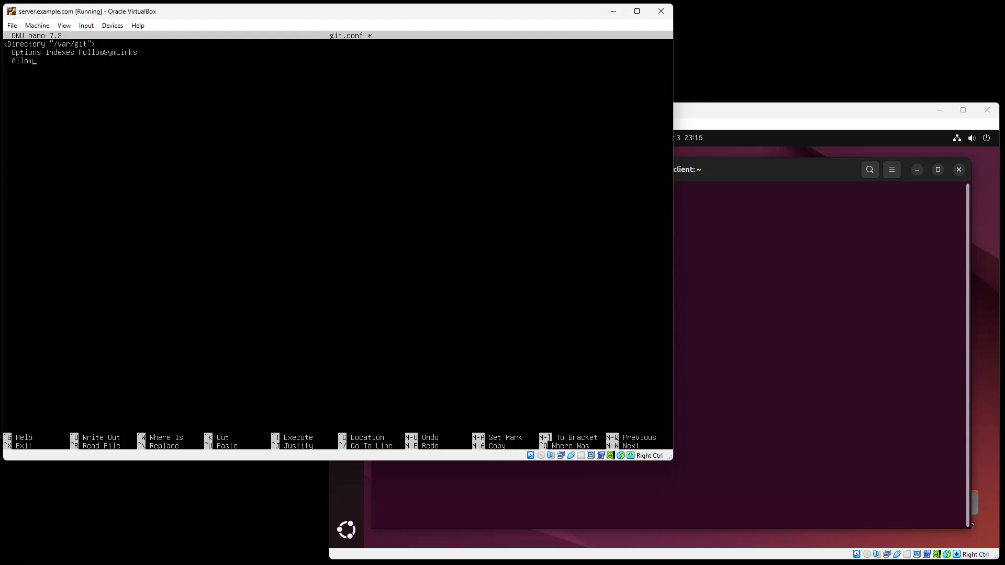
pyautogui.write('Overri')
pyautogui.write('de ')
pyautogui.write('None   Or')
pyautogui.write('der')
pyautogui.write(' allo')
pyautogui.write('w,')
pyautogui.write('deny   All')
pyautogui.write('ow f')
pyautogui.write('rom all')
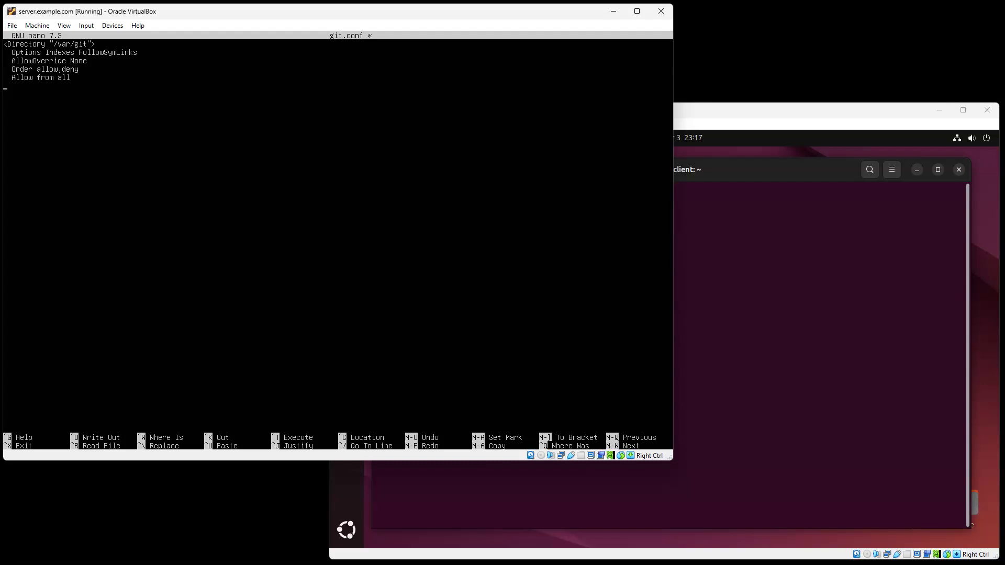
# Write the <Directory "/var/git"> block with Indexes FollowSymLinks, AllowOverride None, and Require all granted.
pyautogui.press('Return')
pyautogui.write('Require')
pyautogui.write(' all g')
pyautogui.write('ranted </')
pyautogui.write('directo')
pyautogui.write('ry')
pyautogui.press('Left')
pyautogui.press('Left')
pyautogui.press('Left')
# Fix the closing Directory tag, add 'Alias /repos /var/git', and begin a <Location /repos> block.
pyautogui.press('Delete')
pyautogui.write('D')
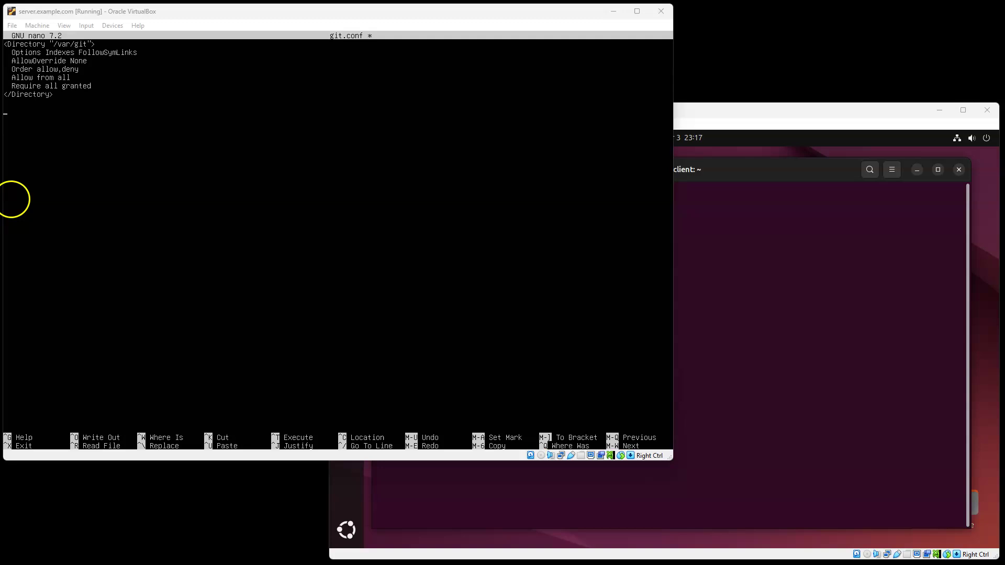
pyautogui.click(37, 242)
pyautogui.click(70, 234)
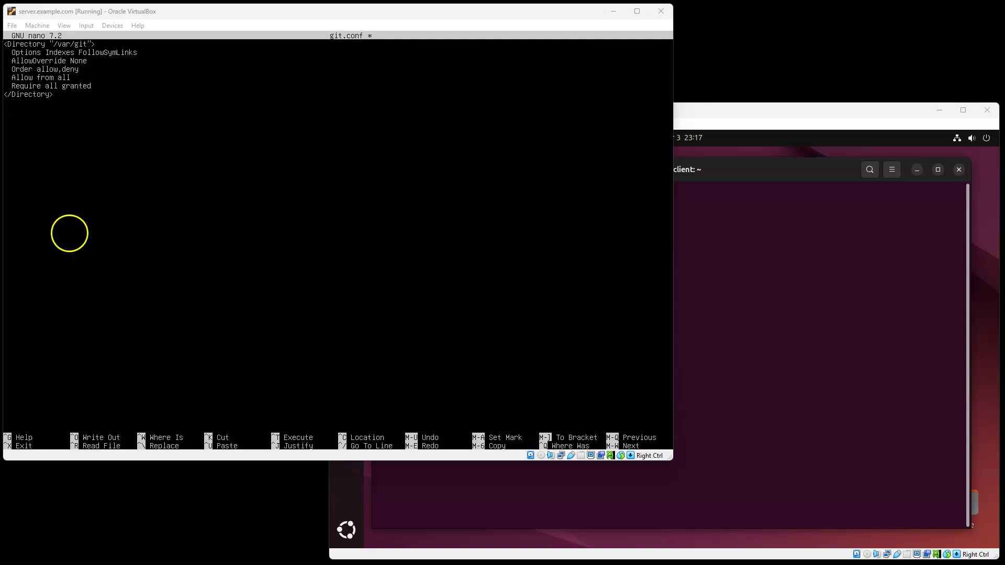
pyautogui.write('Al')
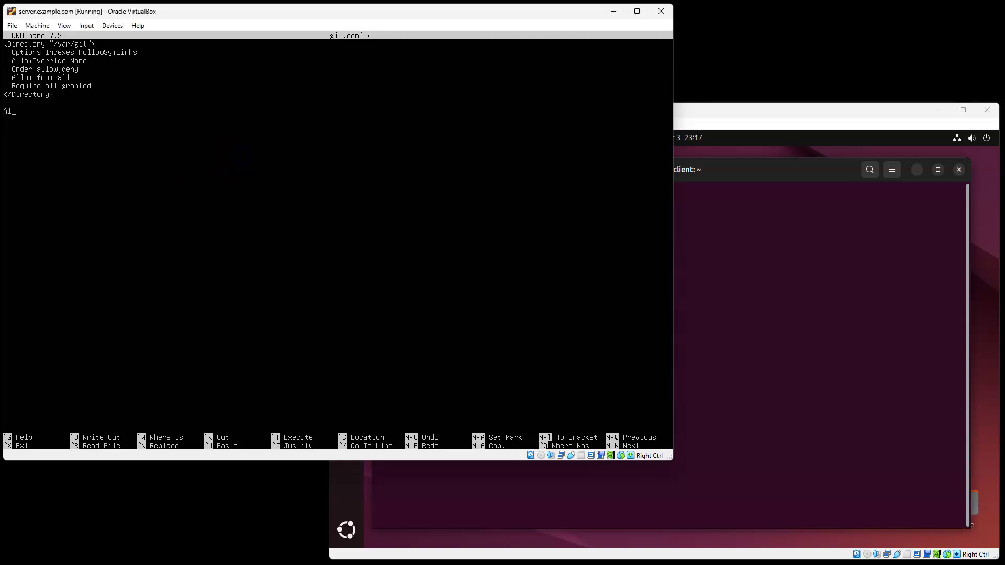
pyautogui.write('ias /')
pyautogui.write('report')
pyautogui.write('var/')
pyautogui.write('atio')
pyautogui.write('n /')
pyautogui.write('repo')
pyautogui.write('s>')
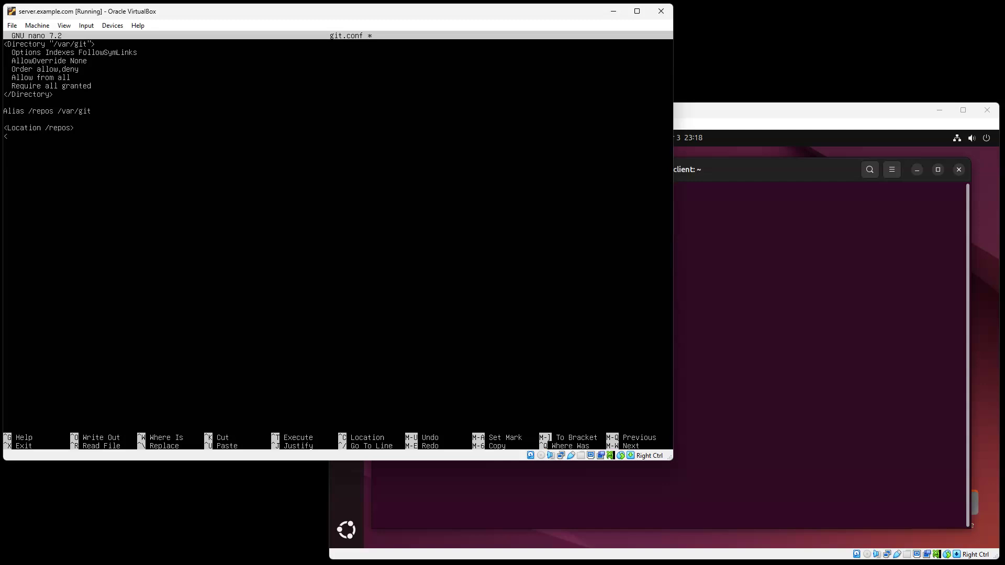
pyautogui.write(' </Location')
# Add DAV on, AuthType Basic, AuthName "Git Repository", AuthUserFile /var/git/.htpasswd, and a Require line to the Location block.
pyautogui.press('Return')
pyautogui.write('DAV o')
pyautogui.press('Return')
pyautogui.write('Auth')
pyautogui.write('Tyoe')
pyautogui.press('BackSpace')
pyautogui.press('BackSpace')
pyautogui.write('pe ')
pyautogui.write('Basic')
pyautogui.press('Return')
pyautogui.write('Name')
pyautogui.write('Git')
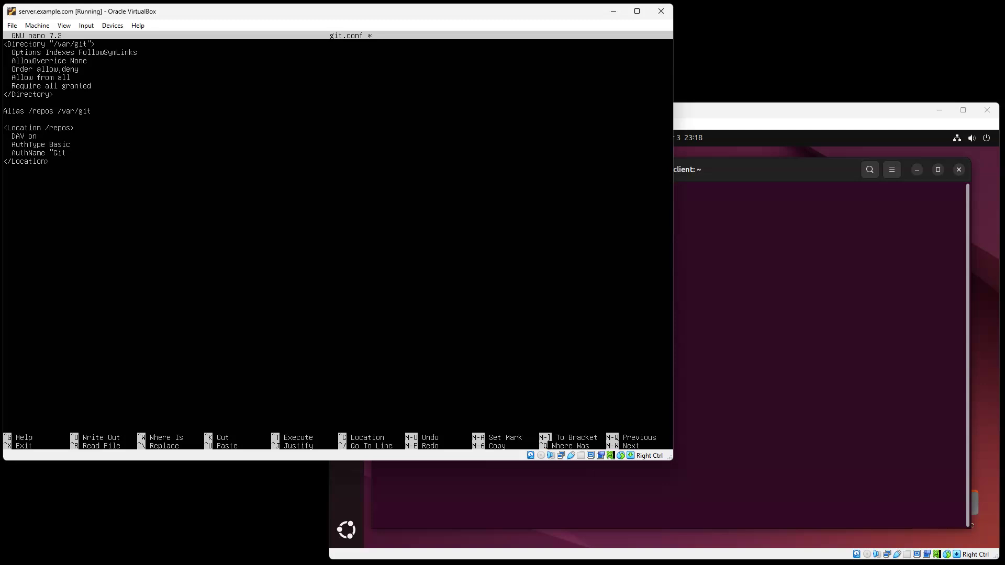
pyautogui.write('Repository')
pyautogui.press('Return')
pyautogui.write('Aut')
pyautogui.write('hUserFi')
pyautogui.write('le /')
pyautogui.write('var/git/.htp')
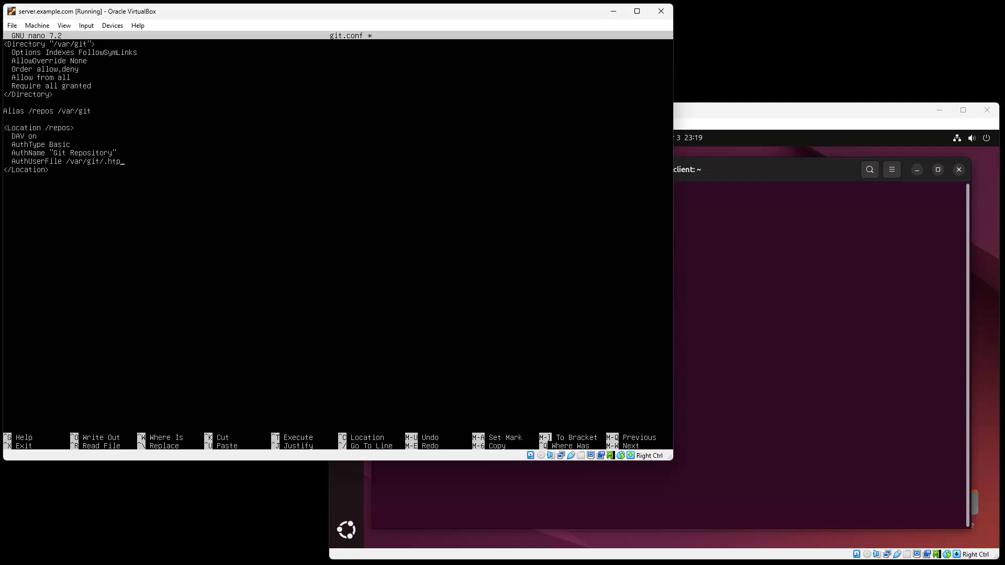
pyautogui.write('asswd')
pyautogui.press('Return')
pyautogui.write('Require ')
pyautogui.write('valid-')
pyautogui.write('user')
# Save git.conf, enable it with a2enconf git, and restart apache2.
pyautogui.hotkey('ctrl', 'x')
pyautogui.press('y')
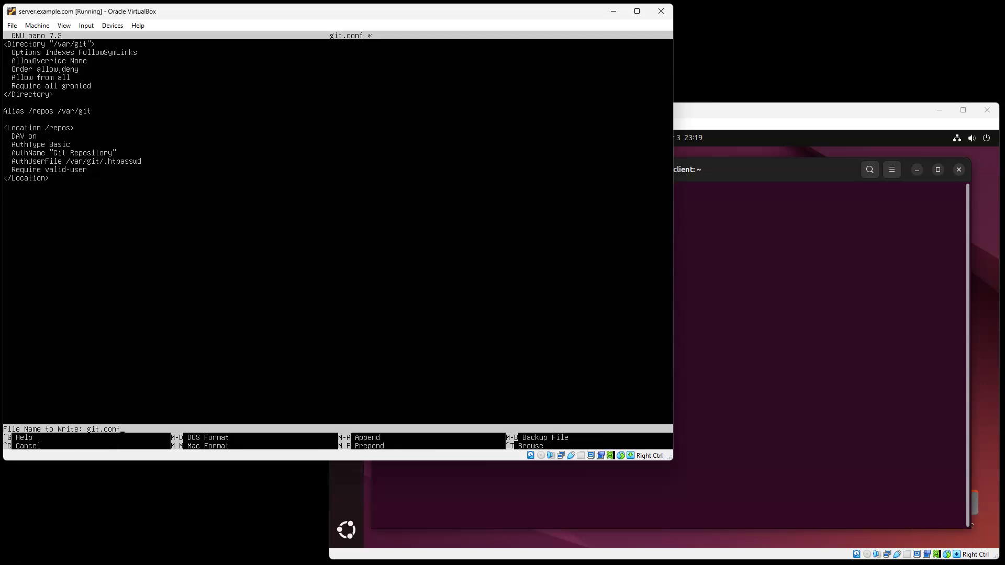
pyautogui.press('Return')
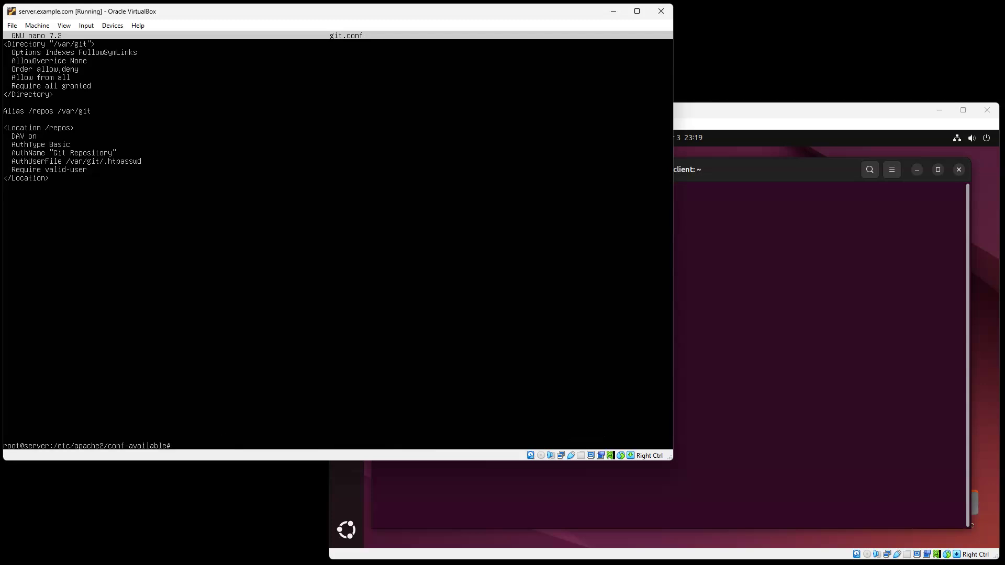
pyautogui.write('a2en')
pyautogui.write('conf')
pyautogui.write(' git')
pyautogui.press('Return')
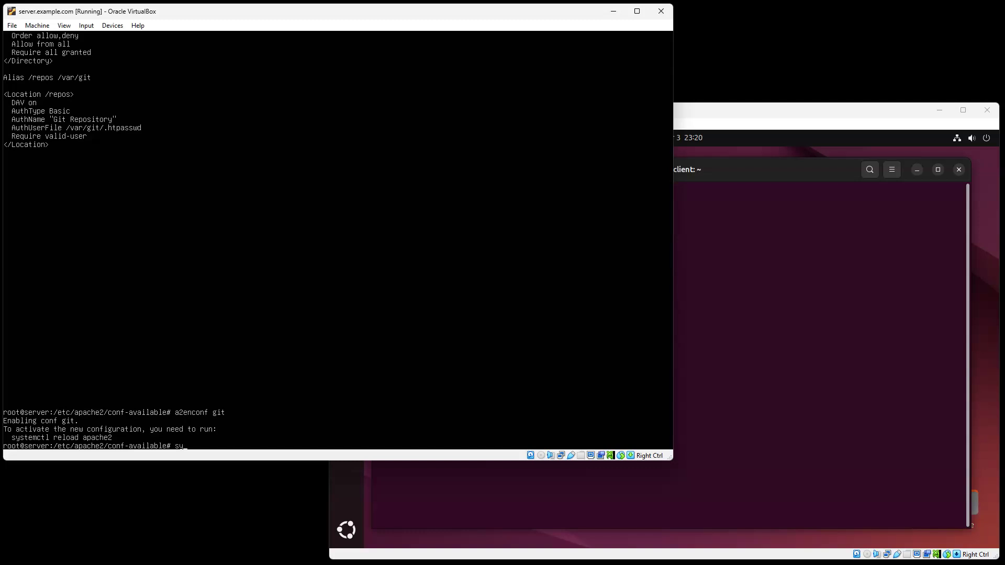
pyautogui.write('ctl')
pyautogui.write(' restart a')
pyautogui.write('pache2')
pyautogui.press('Return')
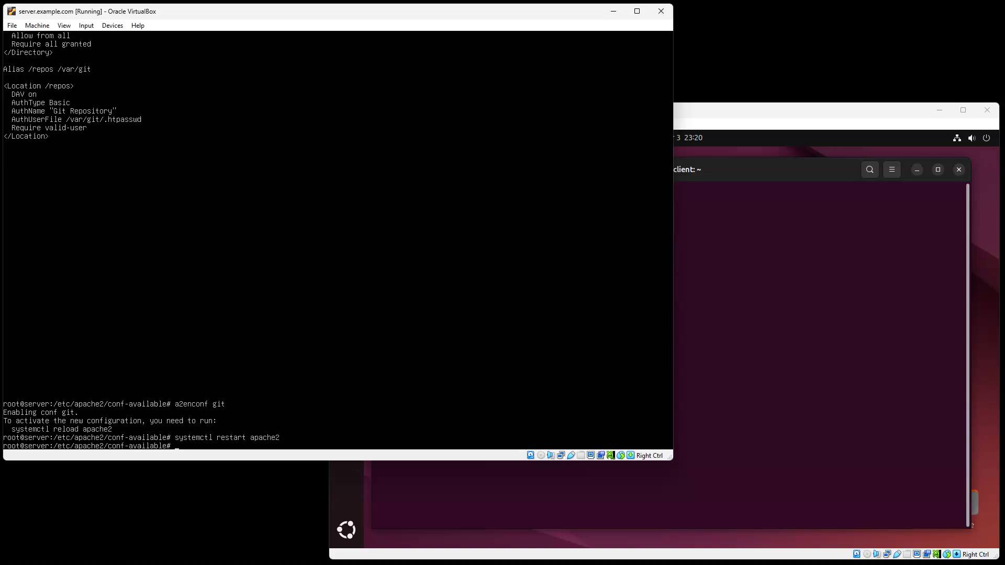
pyautogui.write('c')
pyautogui.write('d -')
# Move into /var/git on the server and list its contents.
pyautogui.press('Return')
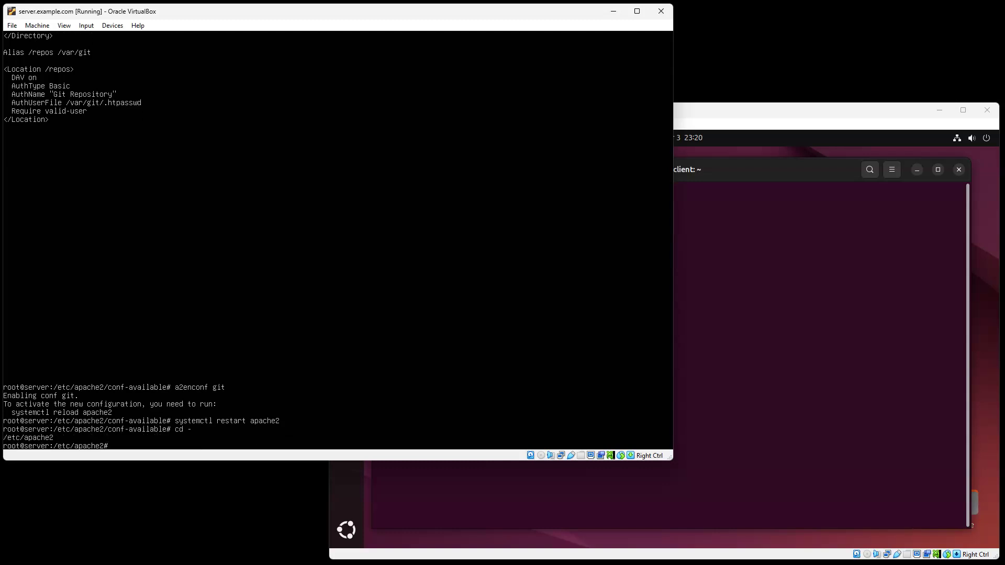
pyautogui.write('cd /var/git')
pyautogui.press('Tab')
pyautogui.press('Return')
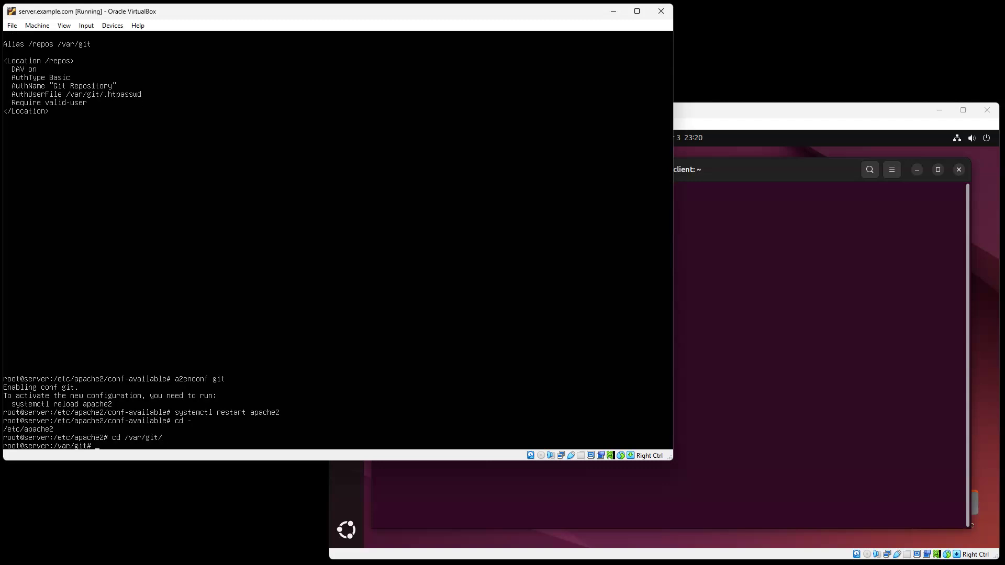
pyautogui.write('ls -al')
pyautogui.press('Return')
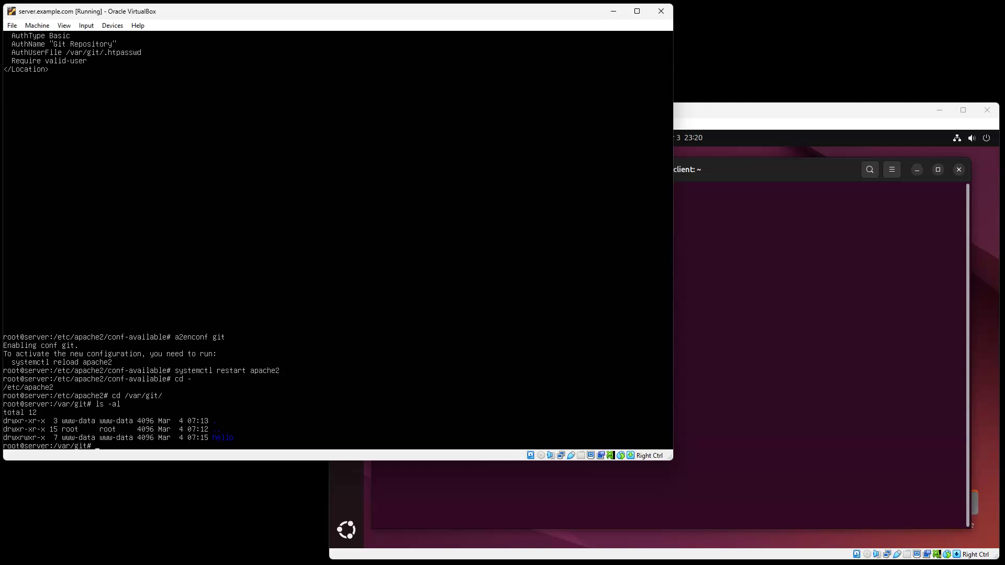
pyautogui.write('sudo ')
pyautogui.write('-u w')
pyautogui.write('ww-data ht')
pyautogui.write('passwd')
pyautogui.write(' -c /')
pyautogui.write('var/')
pyautogui.write('git/.')
pyautogui.write('h')
pyautogui.write('tpasswd')
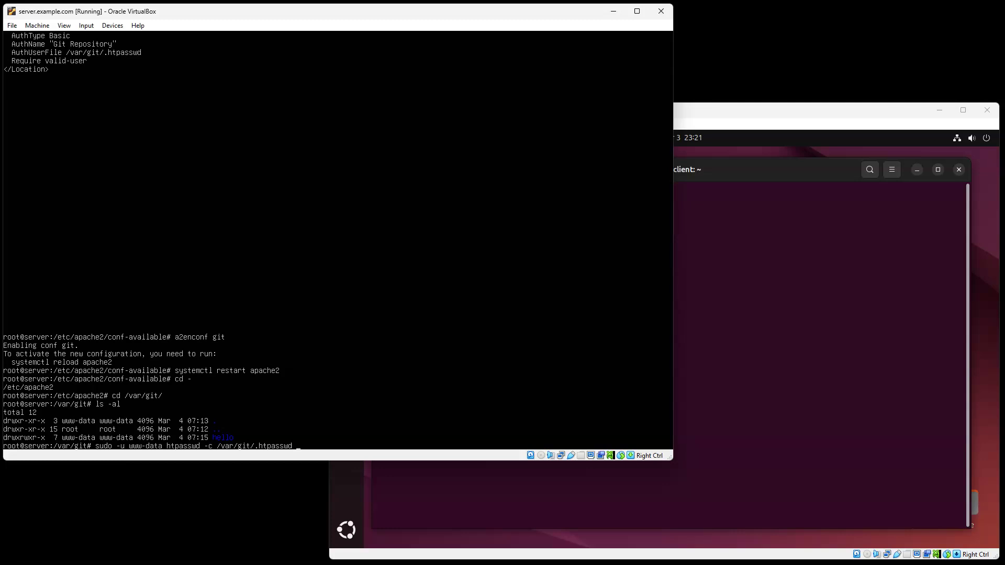
pyautogui.write(' alice')
# Create /var/git/.htpasswd for user alice as www-data, then view it and list the folder.
pyautogui.press('Return')
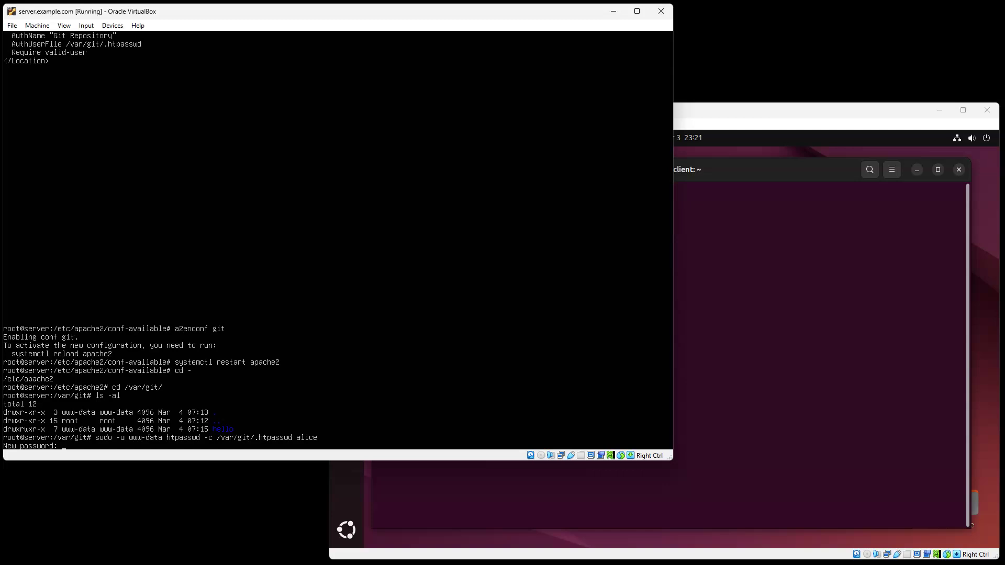
pyautogui.press('Return')
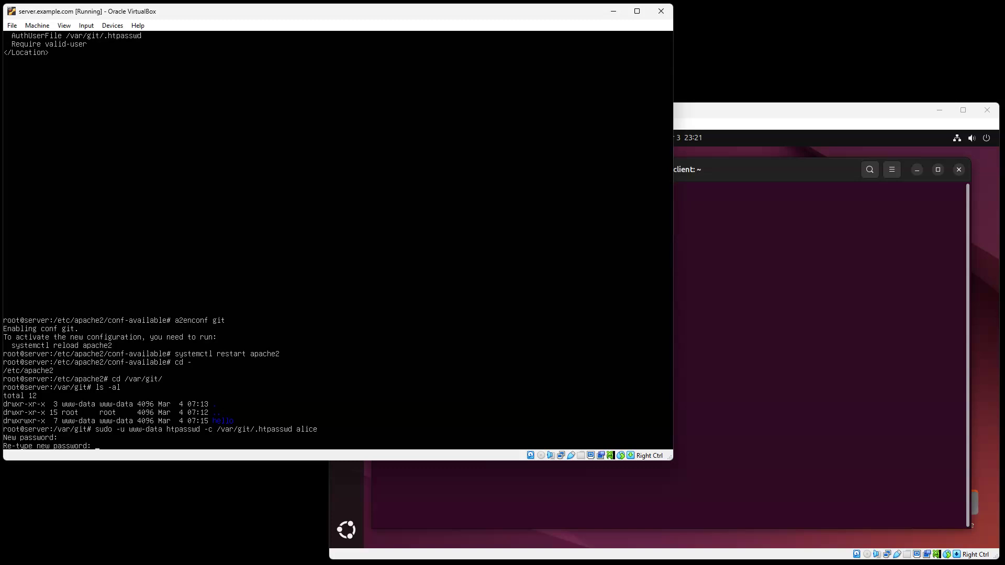
pyautogui.press('Return')
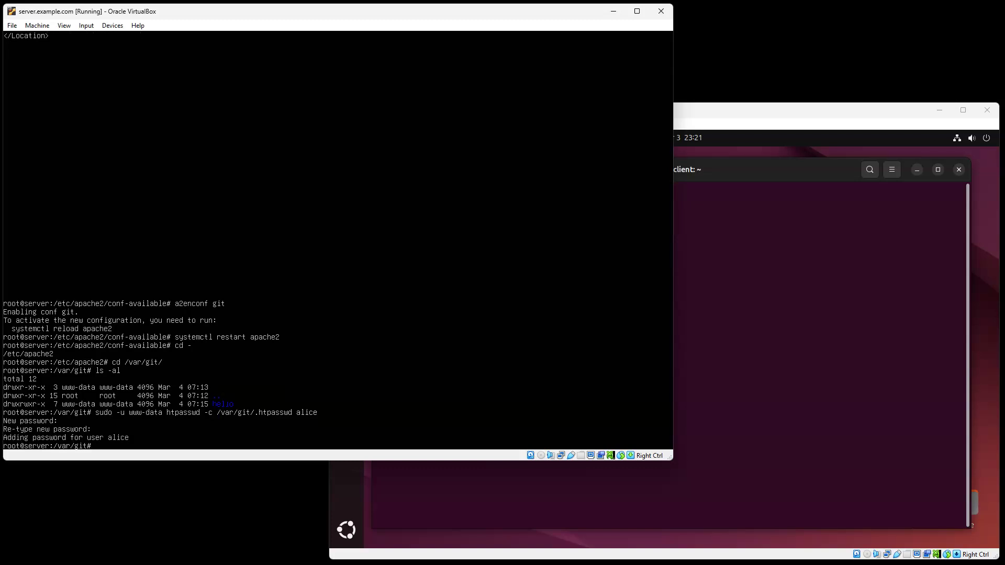
pyautogui.write('at .h')
pyautogui.write('tpasswd')
pyautogui.press('Return')
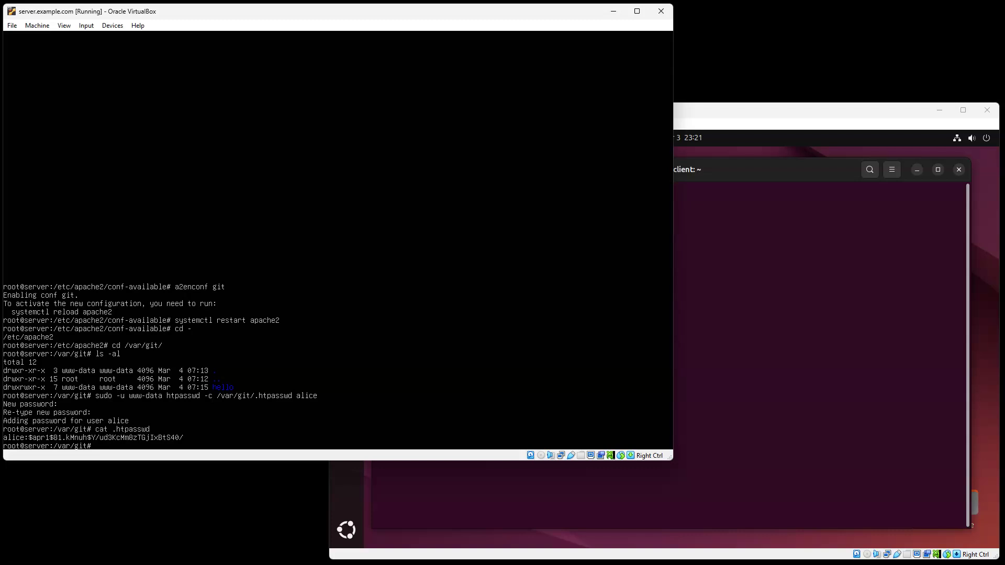
pyautogui.write('-al')
pyautogui.press('Return')
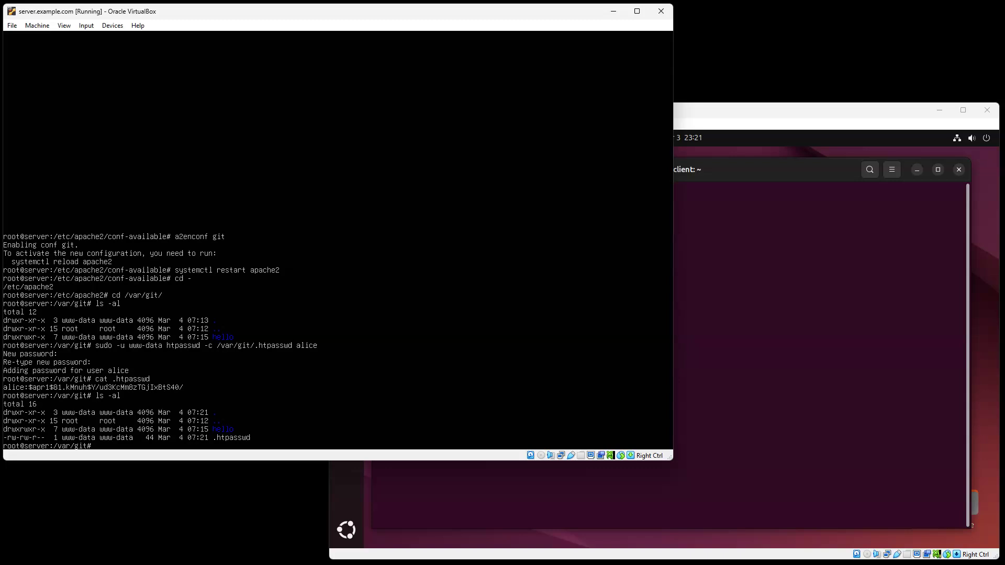
# On the client, create a gitroot folder and move into it.
pyautogui.click(769, 274)
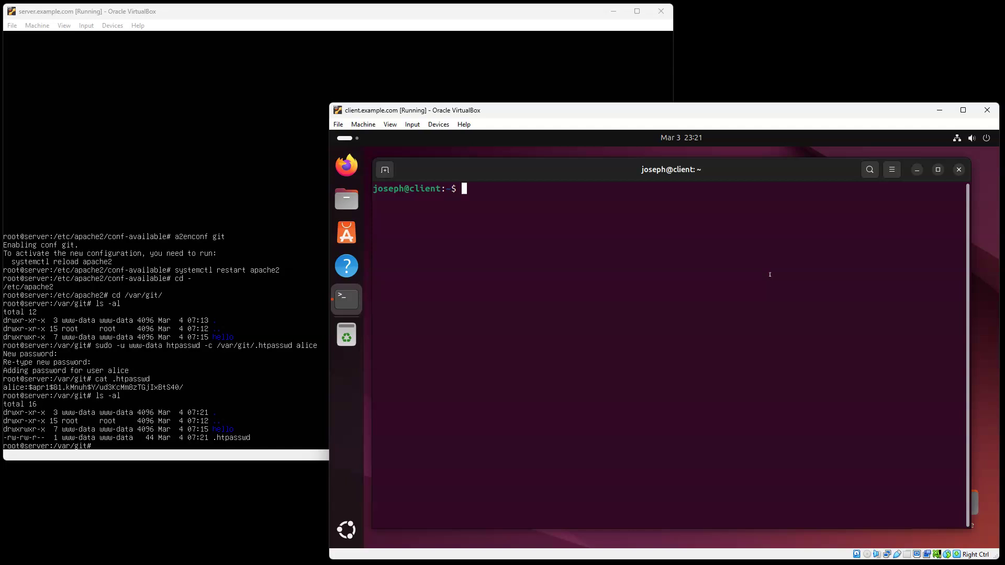
pyautogui.write('mkdir ')
pyautogui.write('git')
pyautogui.write('roo')
pyautogui.write('t')
pyautogui.press('Return')
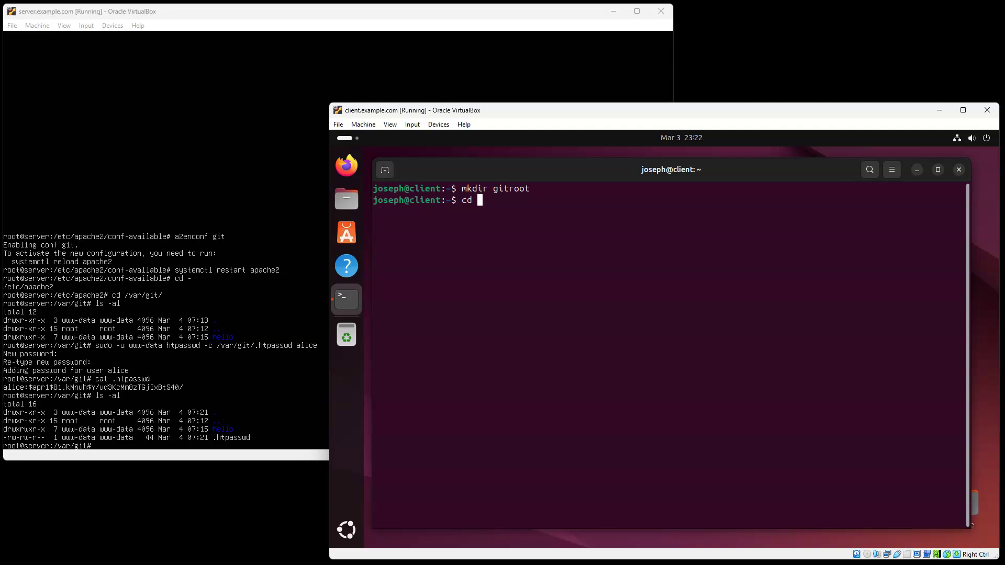
pyautogui.write('git')
pyautogui.press('Tab')
pyautogui.press('Return')
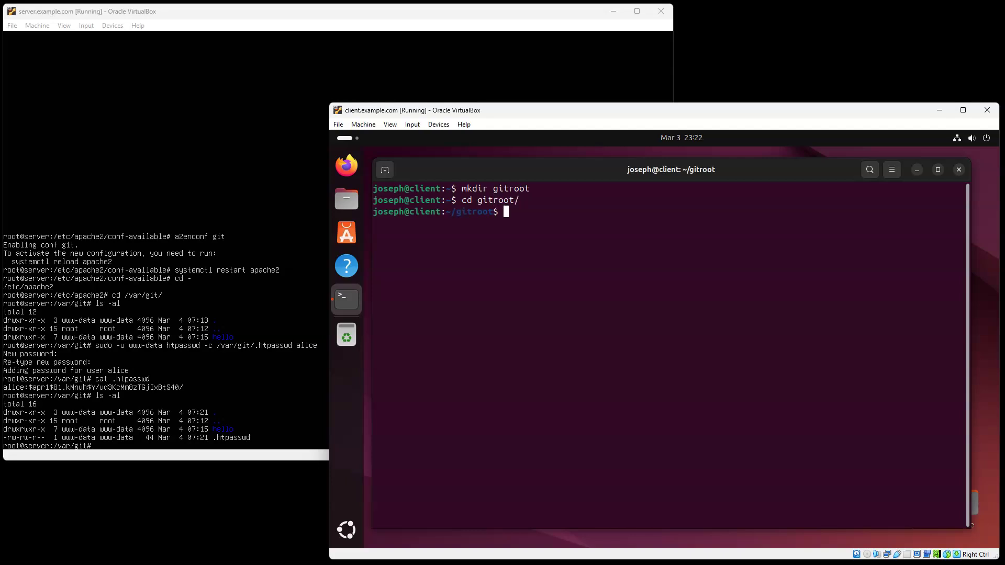
pyautogui.write('su')
# Install git with sudo apt, confirming it is already the newest version.
pyautogui.press('BackSpace')
pyautogui.press('BackSpace')
pyautogui.write('sudo ')
pyautogui.write('apt ')
pyautogui.write('inst')
pyautogui.write('all git')
pyautogui.press('Return')
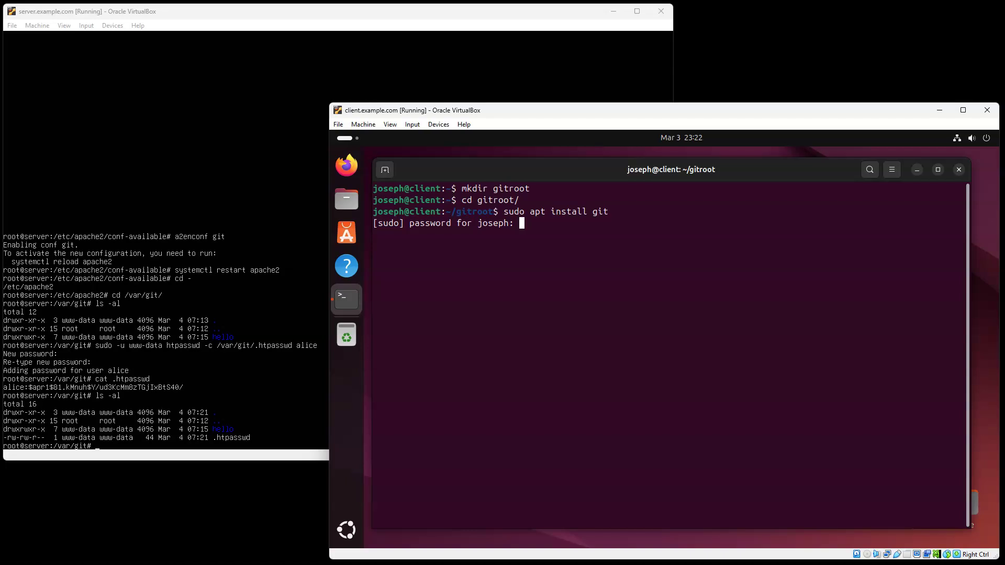
pyautogui.press('Return')
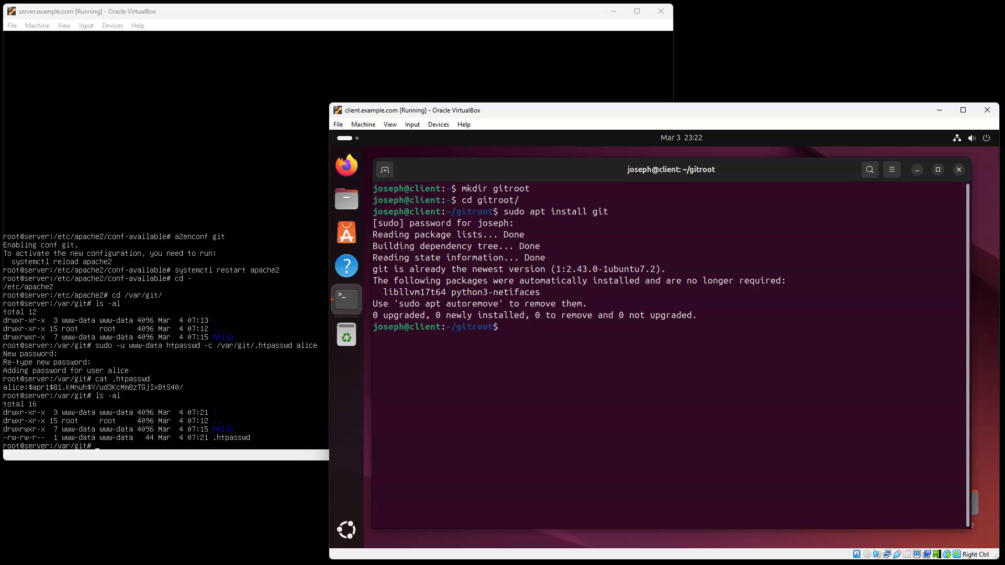
pyautogui.write('git ')
pyautogui.write('clone')
pyautogui.write('h')
pyautogui.write('ttp:')
pyautogui.write('//')
pyautogui.write('a')
pyautogui.write('lice')
pyautogui.write('@')
pyautogui.write('server')
pyautogui.write('.example.com')
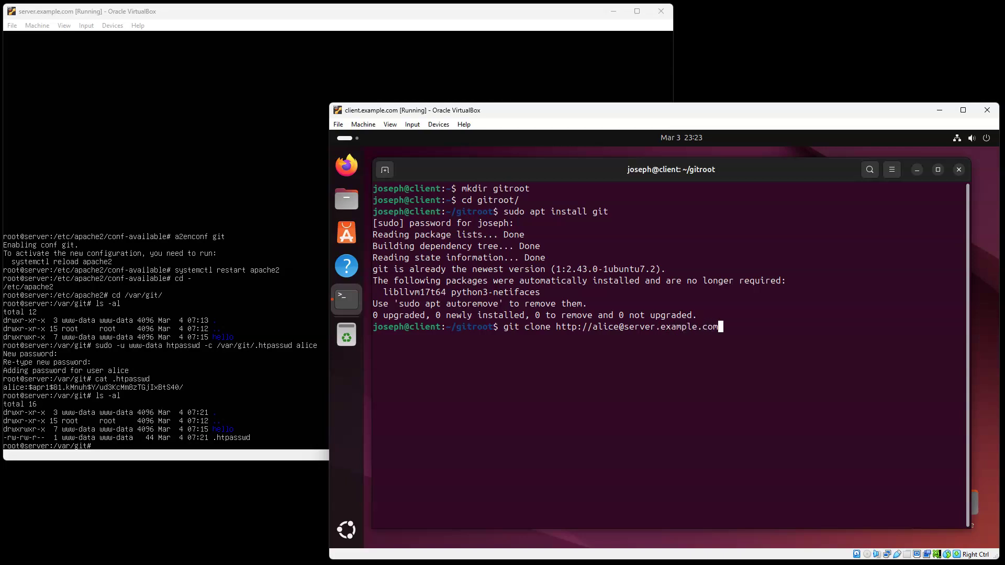
pyautogui.write('/r')
pyautogui.write('epos')
pyautogui.write('/hello')
pyautogui.press('Return')
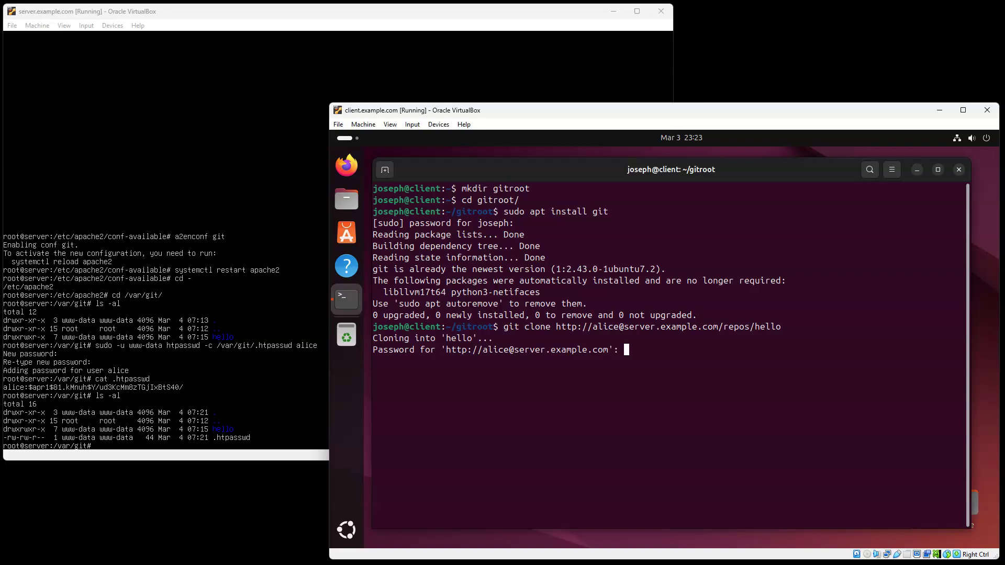
pyautogui.press('Return')
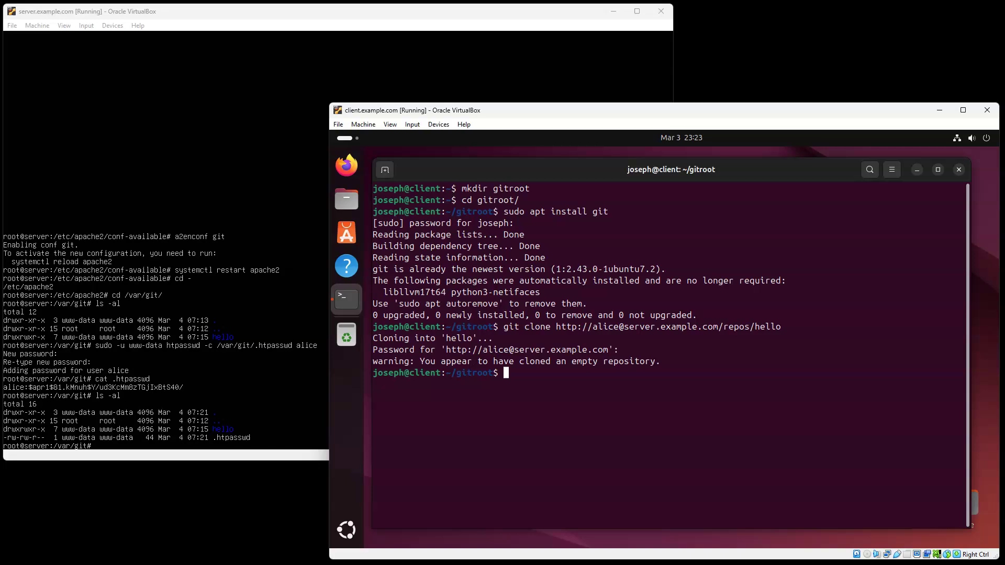
pyautogui.write('ls -al')
# List gitroot, enter the hello clone, and list it, showing only .git.
pyautogui.press('Return')
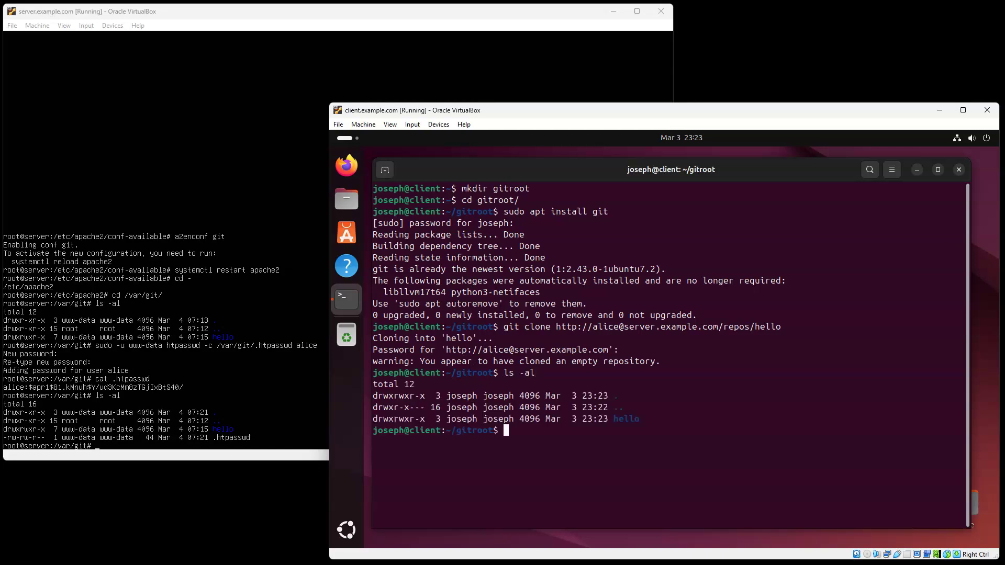
pyautogui.write('cd he')
pyautogui.press('Tab')
pyautogui.press('Return')
pyautogui.write('ls')
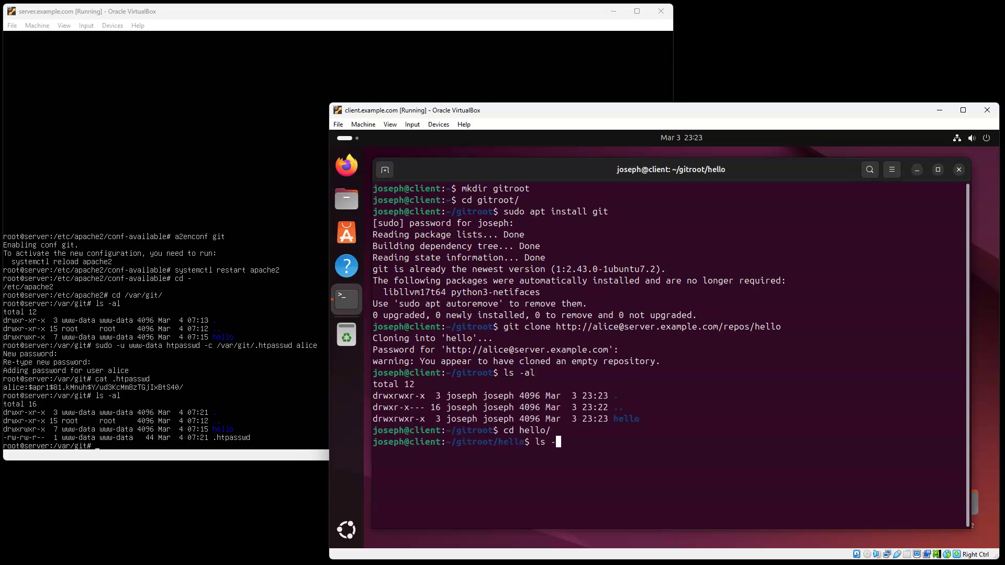
pyautogui.write(' -al')
pyautogui.press('Return')
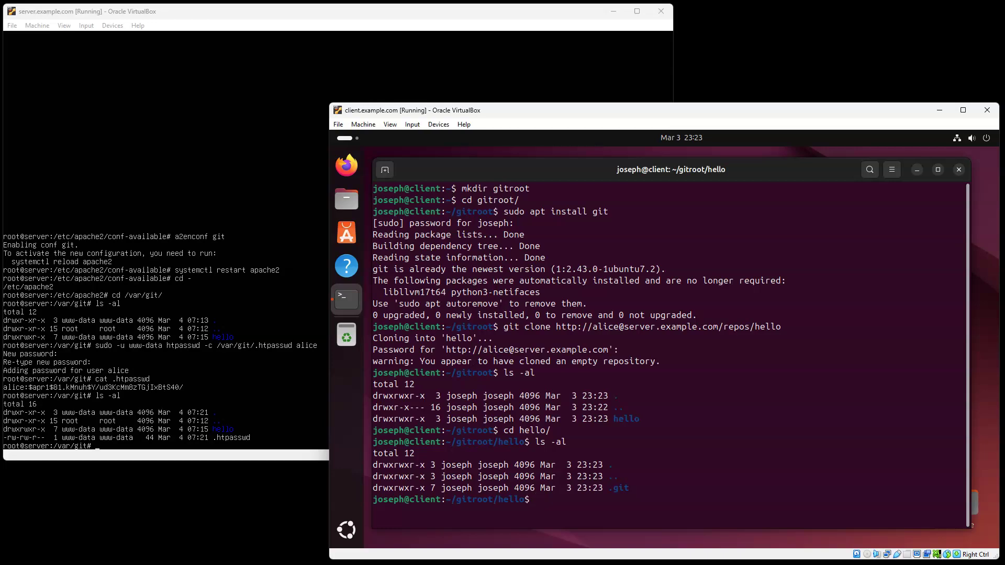
pyautogui.write('git ')
pyautogui.write('con')
pyautogui.write('fig --')
pyautogui.write('global')
pyautogui.write(' user-')
# Set git's global user.name to Joseph and user.email to the email address.
pyautogui.press('BackSpace')
pyautogui.write('.name ')
pyautogui.write('"J')
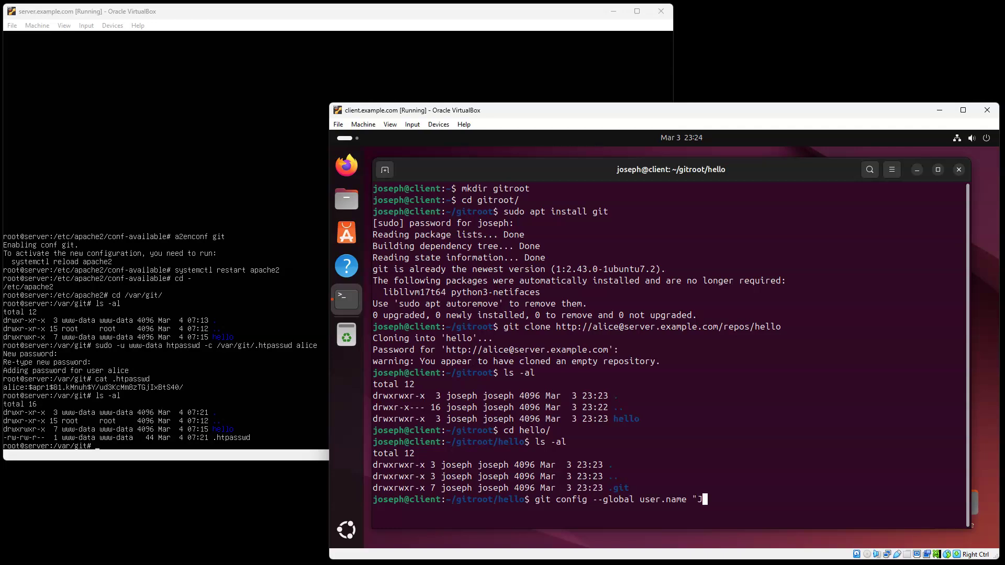
pyautogui.write('oseph"')
pyautogui.press('Return')
pyautogui.press('Up')
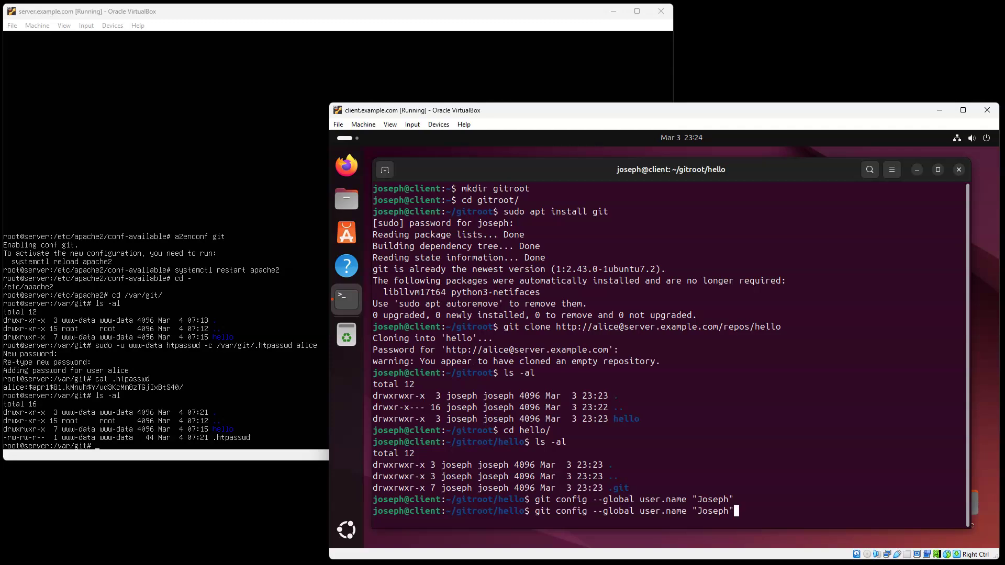
pyautogui.press('BackSpace')
pyautogui.press('BackSpace')
pyautogui.press('BackSpace')
pyautogui.press('BackSpace')
pyautogui.press('BackSpace')
pyautogui.press('BackSpace')
pyautogui.press('BackSpace')
pyautogui.press('BackSpace')
pyautogui.write('email "')
pyautogui.write('joseph')
pyautogui.write('@example.com')
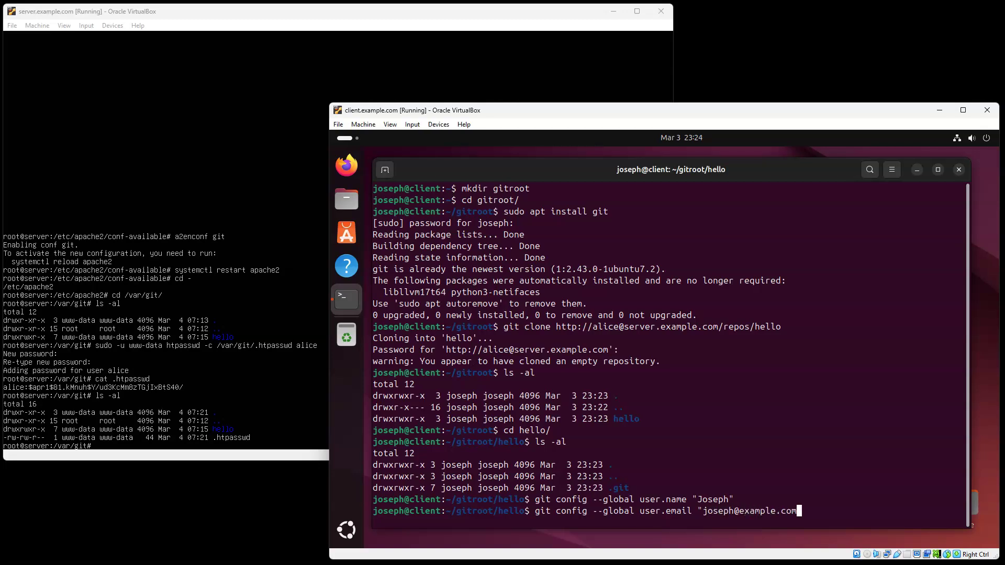
pyautogui.write('"')
pyautogui.press('Return')
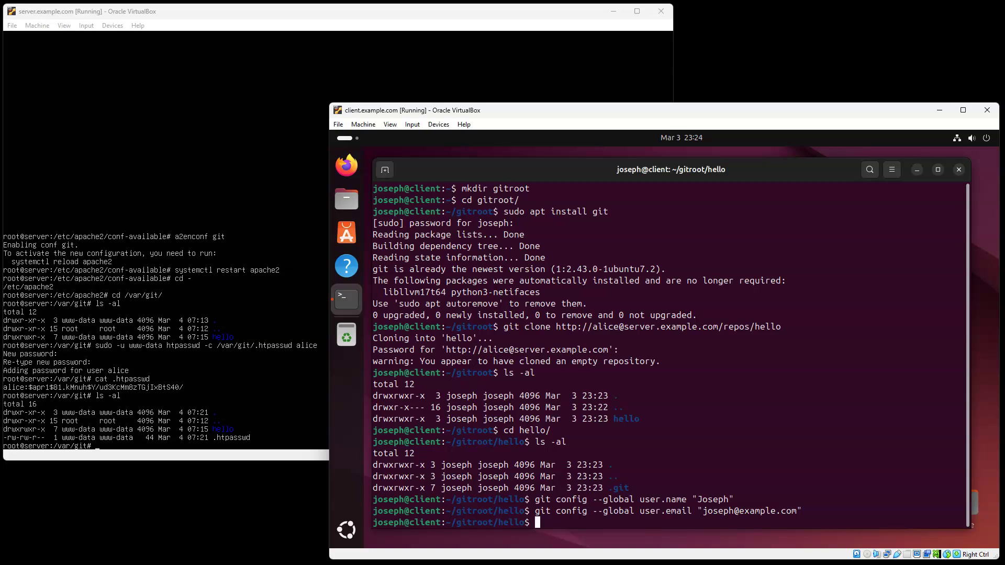
pyautogui.write('tou')
pyautogui.write('ch RE')
pyautogui.write('ADME.md')
# Create an empty README.md, stage it, and commit it as 'Added README.md'.
pyautogui.press('Return')
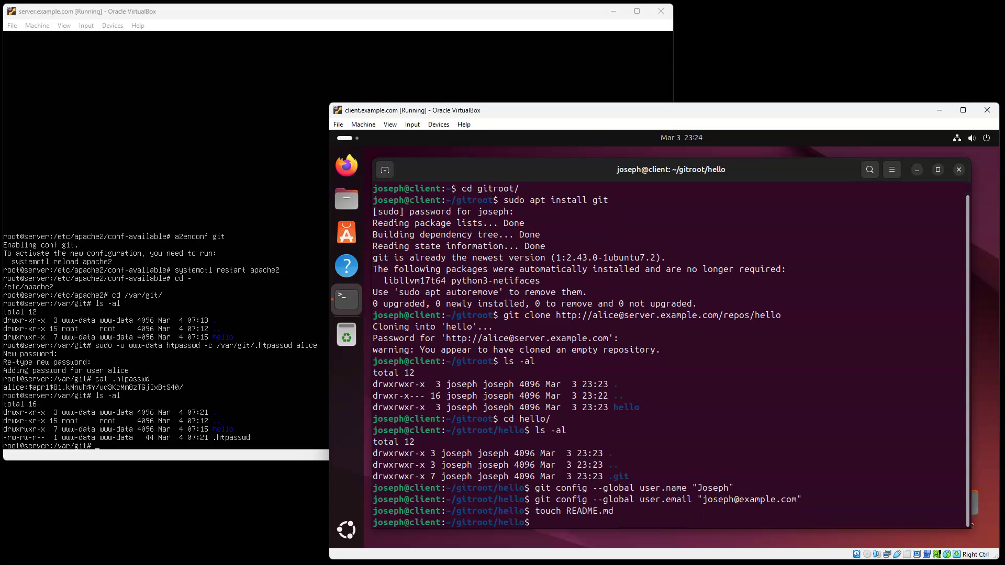
pyautogui.write('git stat')
pyautogui.write('us')
pyautogui.press('Return')
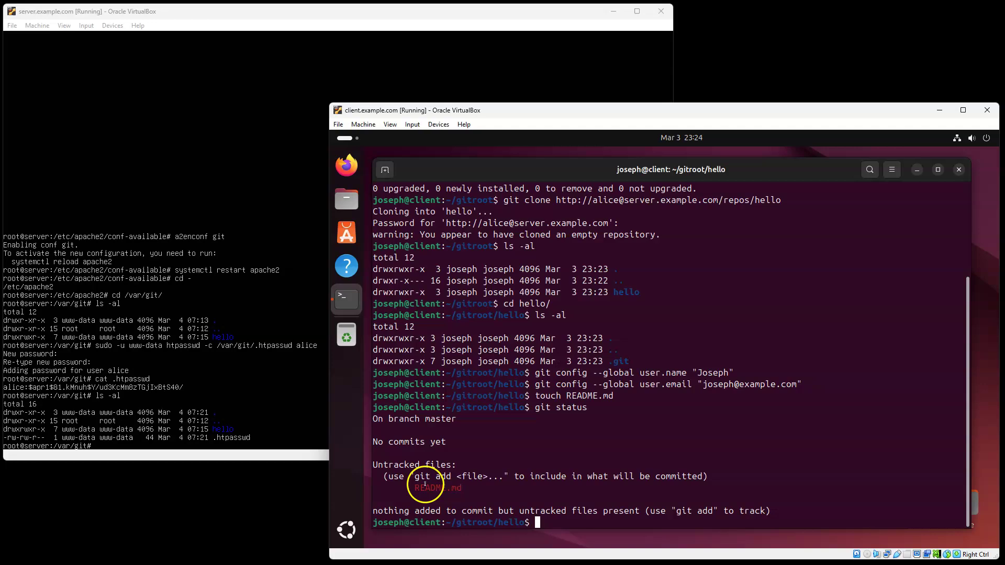
pyautogui.tripleClick(464, 487)
pyautogui.click(464, 488)
pyautogui.write('git')
pyautogui.write(' add README.md')
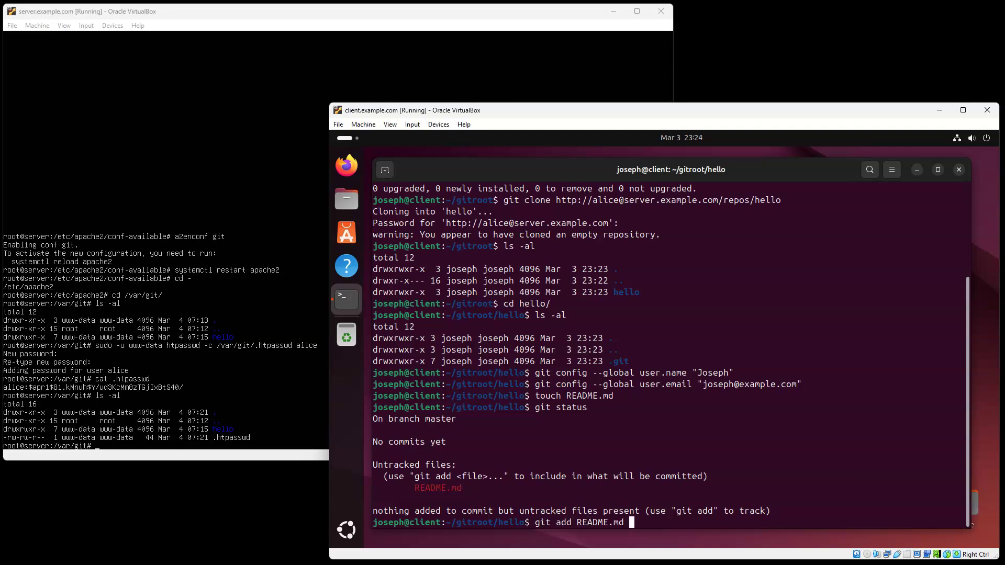
pyautogui.press('Return')
pyautogui.write('git c')
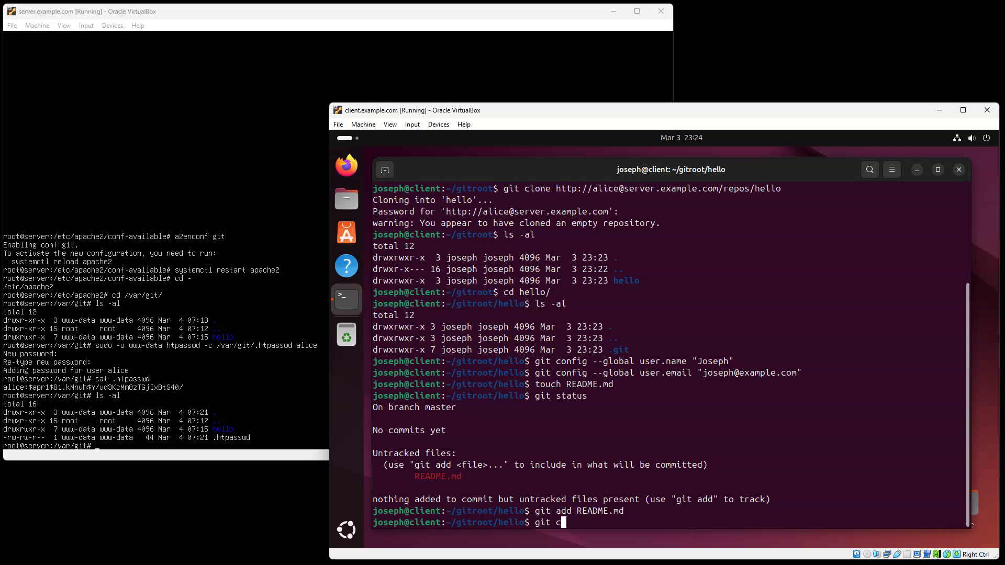
pyautogui.write('ommit -m')
pyautogui.write(' "')
pyautogui.write('Added RE')
pyautogui.write('ADME.')
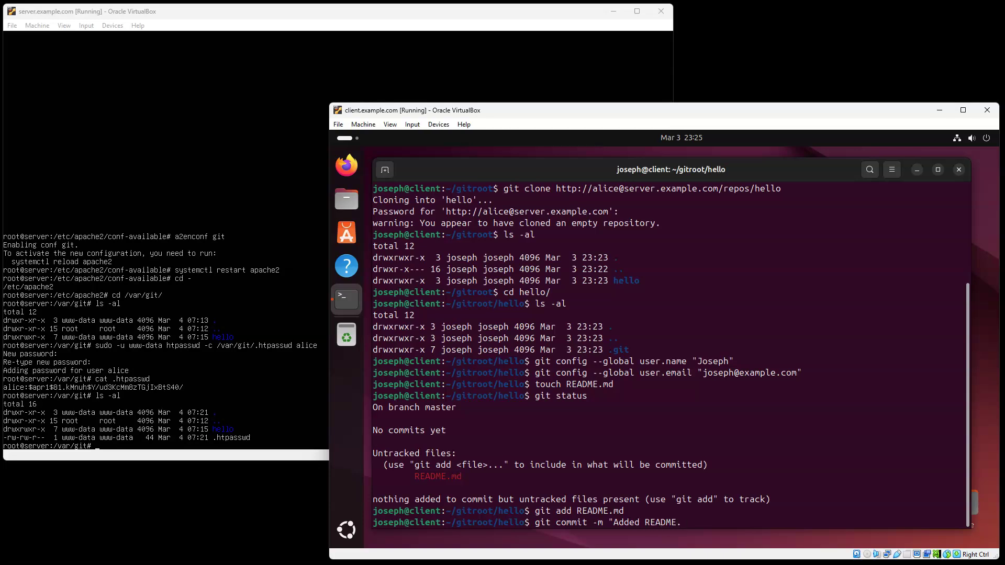
pyautogui.write('md"')
pyautogui.press('Return')
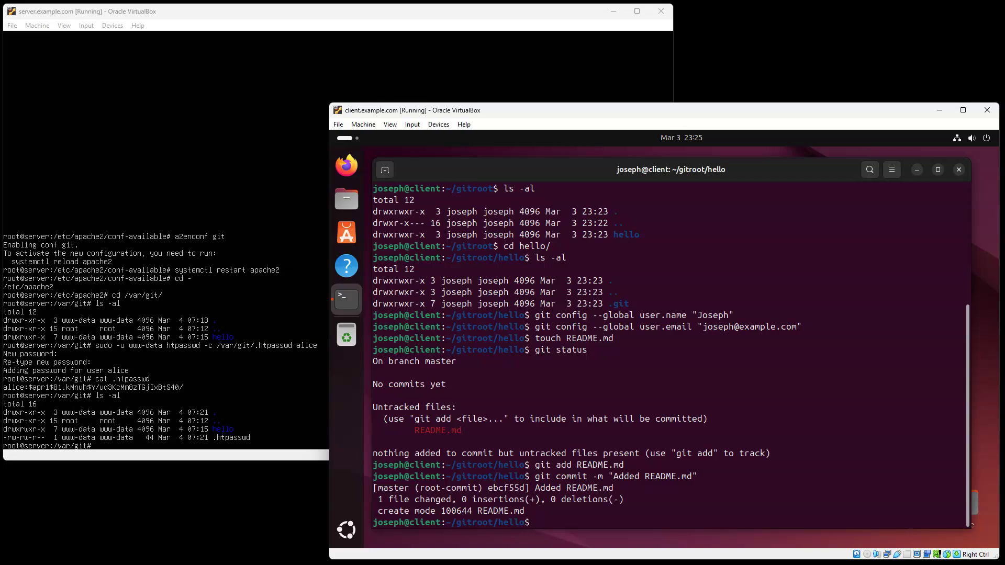
pyautogui.write('git ')
pyautogui.write('push')
# Push the README commit to master with alice's password, then pull to confirm up to date.
pyautogui.press('Return')
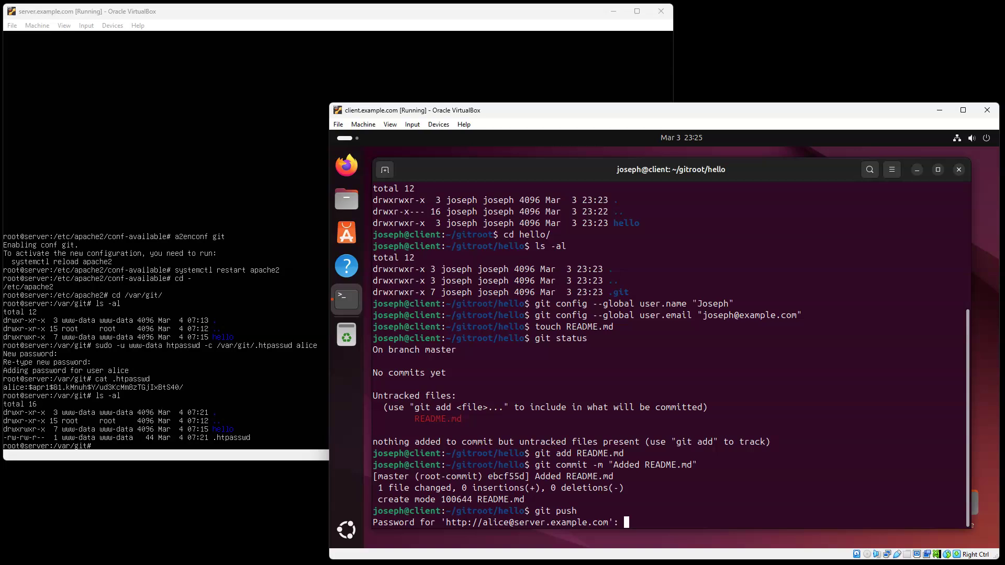
pyautogui.press('Return')
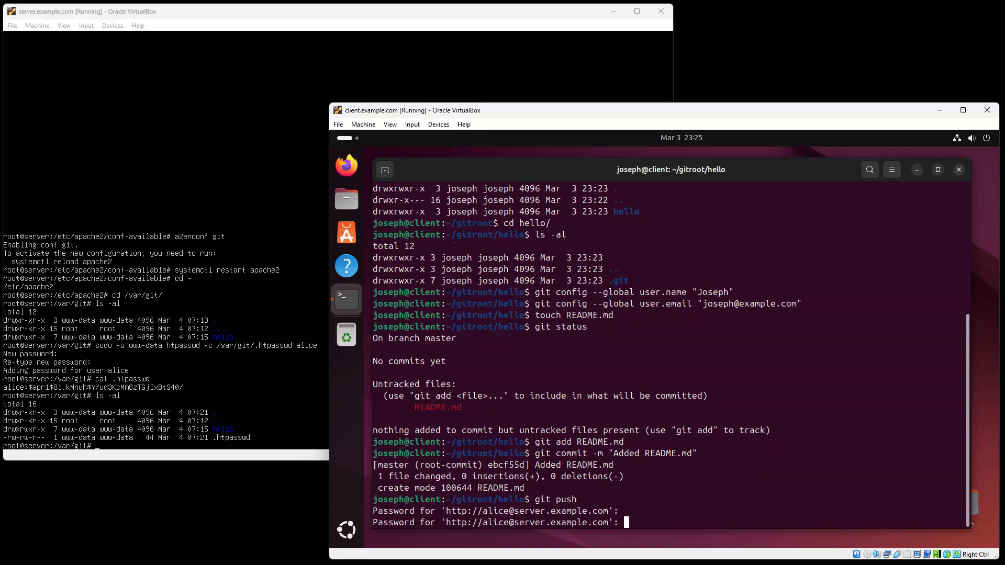
pyautogui.press('Return')
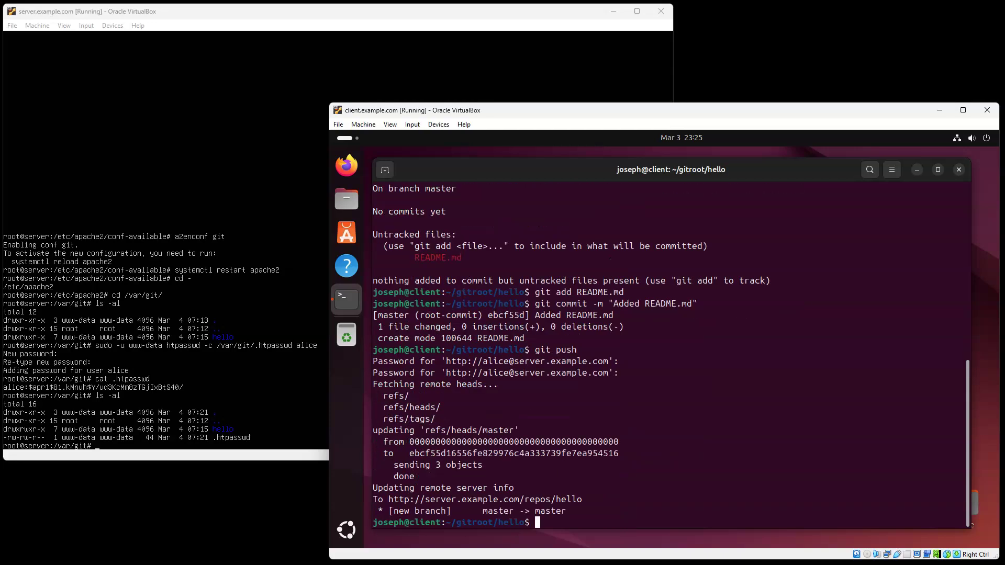
pyautogui.write('git ')
pyautogui.write('pull')
pyautogui.press('Return')
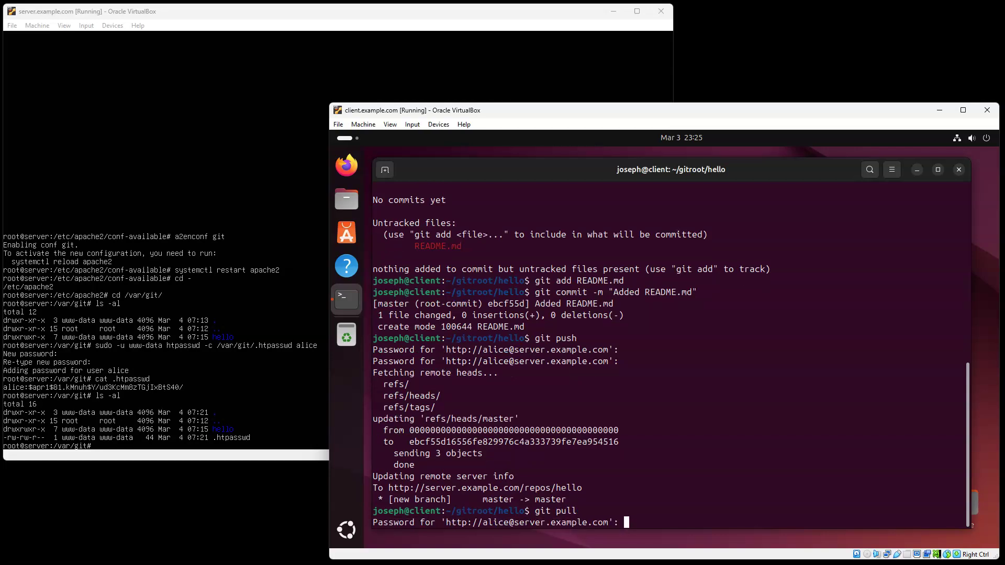
pyautogui.press('Return')
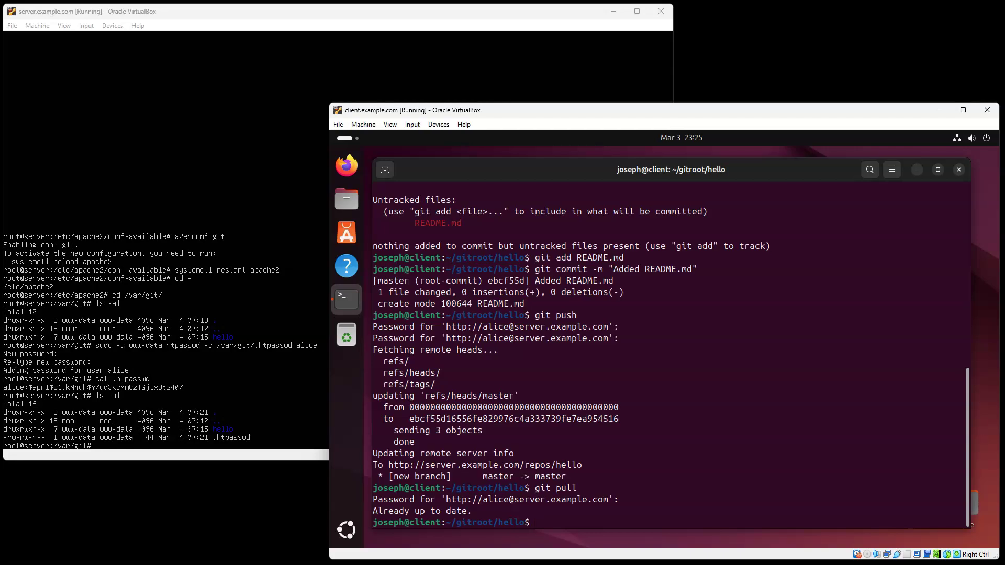
pyautogui.write('git ')
pyautogui.write('config')
pyautogui.write(' --glo')
pyautogui.write('bal ')
pyautogui.write('credi')
# Enable global git credential storage, then pull twice, still entering the password.
pyautogui.press('BackSpace')
pyautogui.write('end')
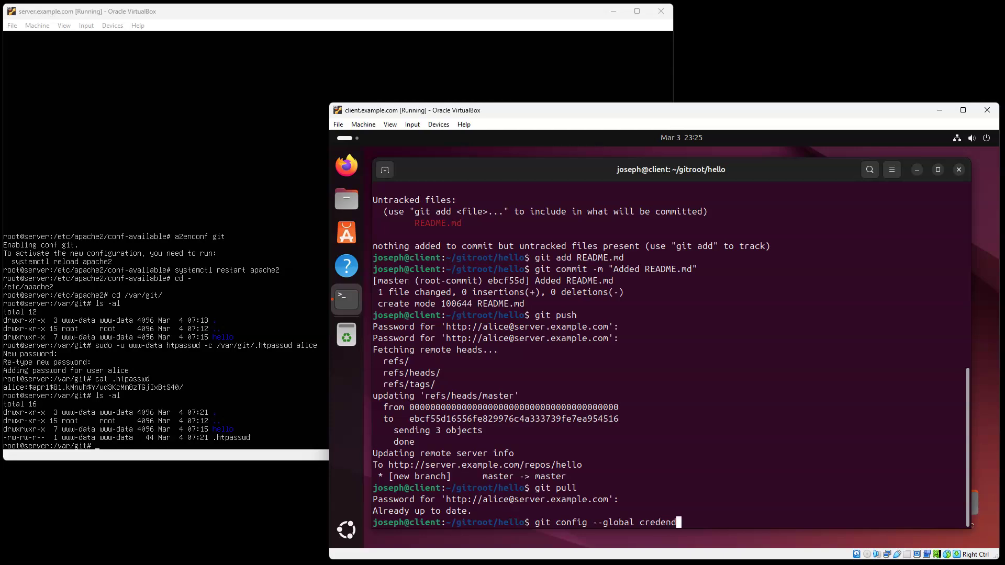
pyautogui.write('ial.')
pyautogui.write('helper ')
pyautogui.write('store')
pyautogui.press('Return')
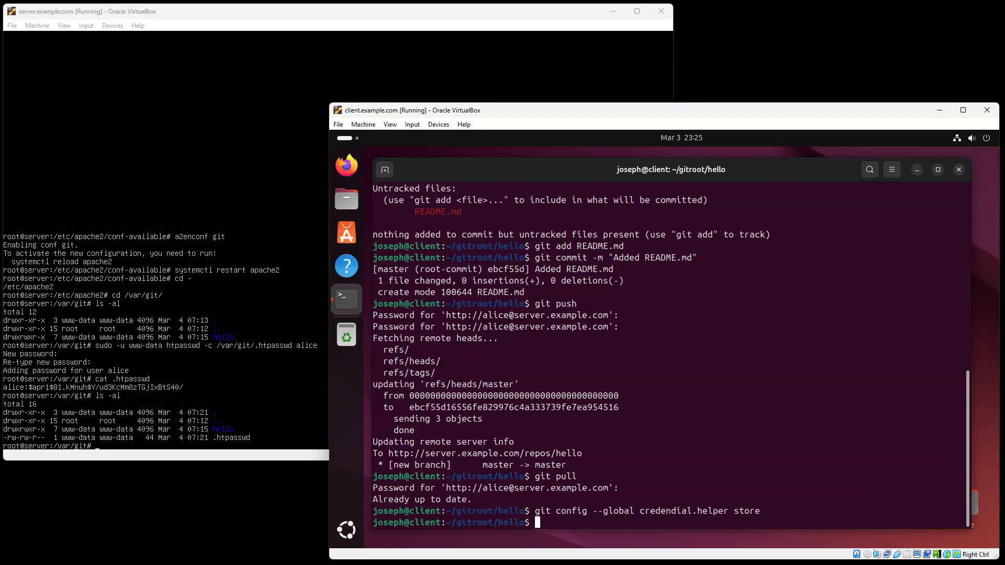
pyautogui.write('git pu')
pyautogui.write('ll')
pyautogui.press('Return')
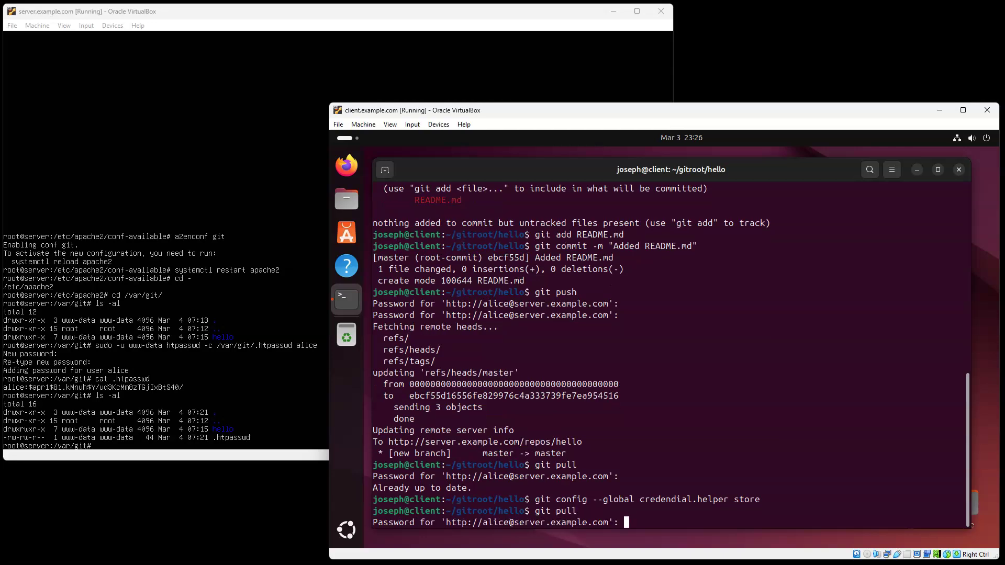
pyautogui.press('Return')
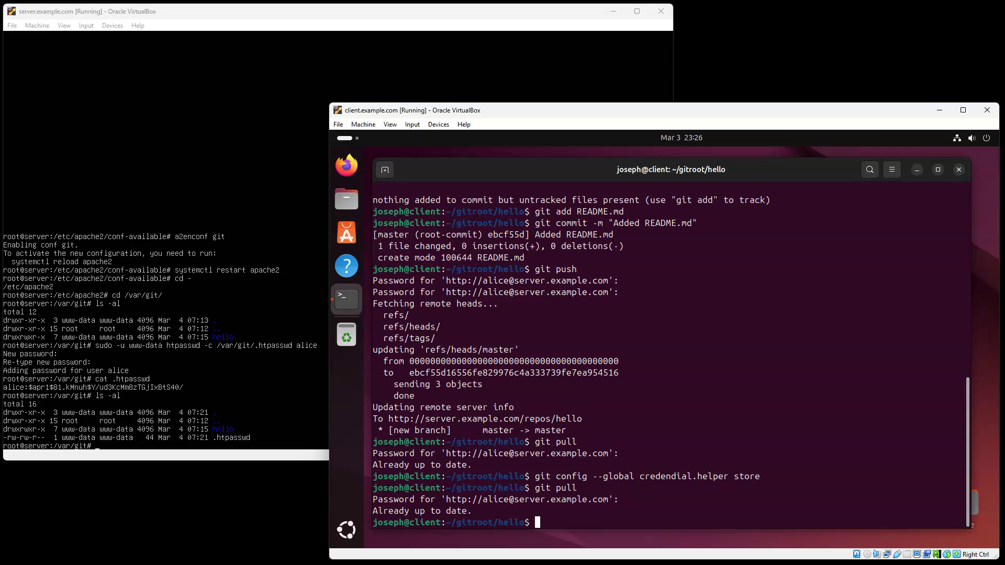
pyautogui.press('Up')
pyautogui.press('Return')
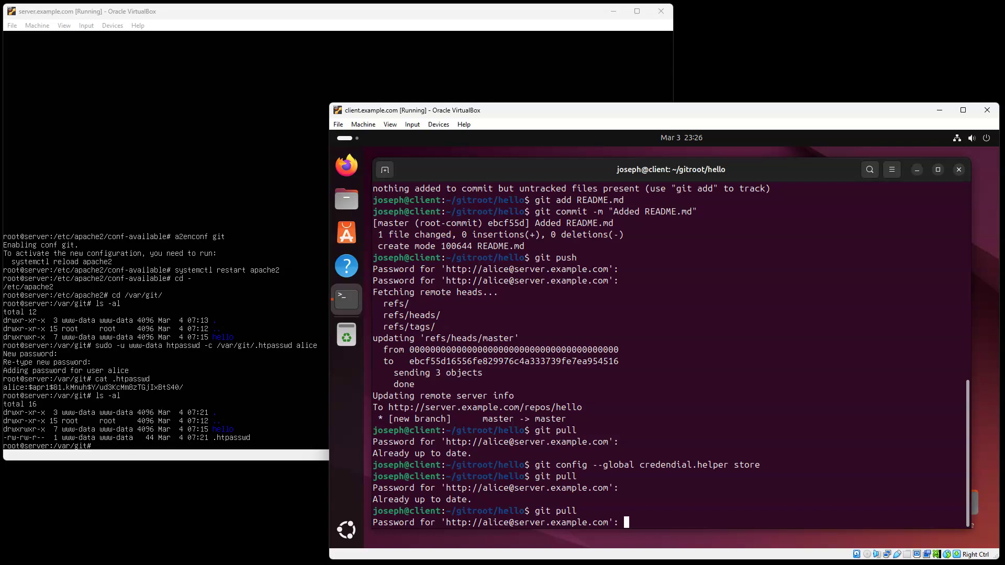
pyautogui.press('Return')
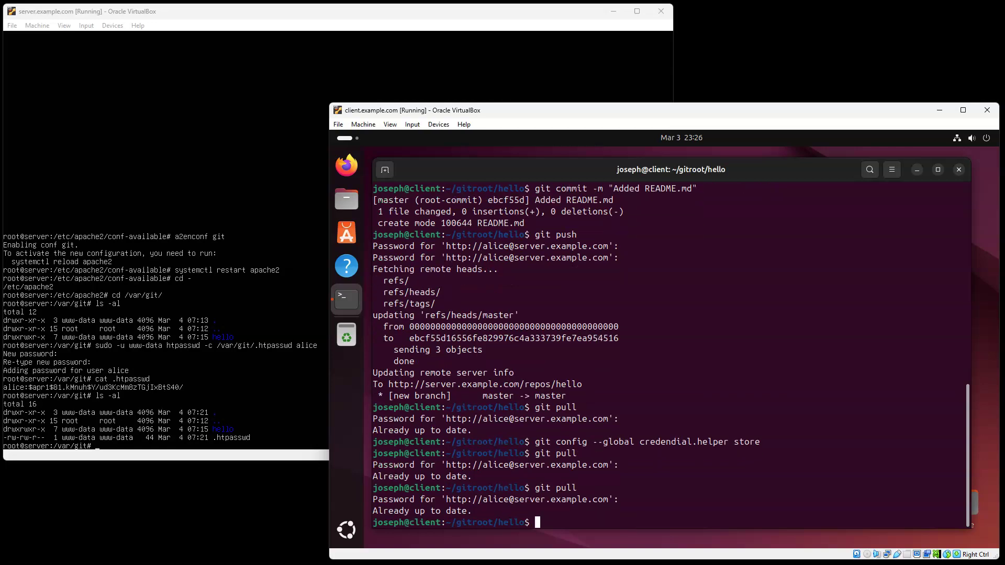
# Fix the misspelled credential storage setting name and apply it again.
pyautogui.press('Up')
pyautogui.press('Up')
pyautogui.press('Left')
pyautogui.press('Left')
pyautogui.press('Left')
pyautogui.press('Left')
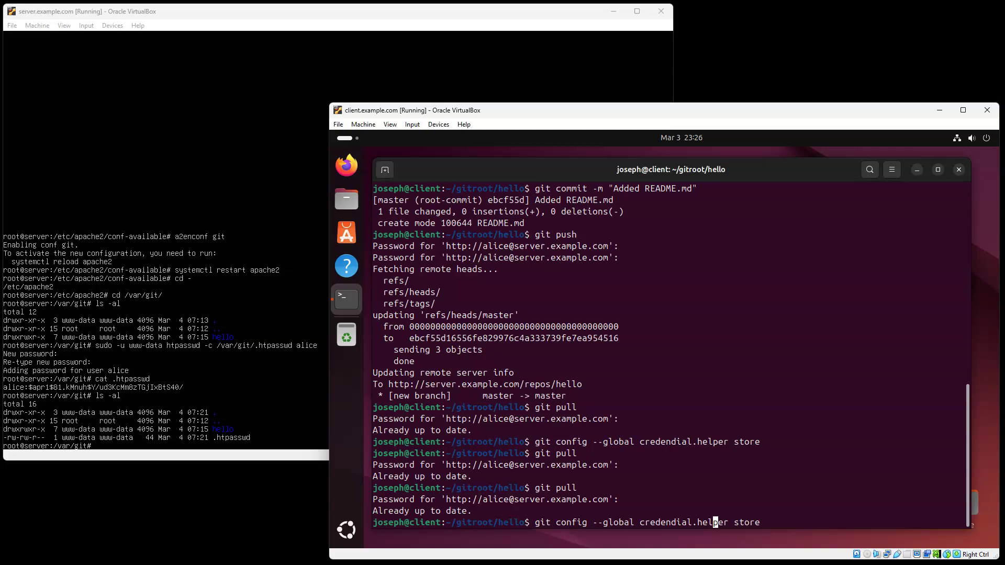
pyautogui.press('Left')
pyautogui.press('Left')
pyautogui.press('Left')
pyautogui.press('BackSpace')
pyautogui.press('BackSpace')
pyautogui.press('BackSpace')
pyautogui.press('BackSpace')
pyautogui.press('BackSpace')
pyautogui.write('ential')
pyautogui.press('Return')
# Pull once with the password, pull again without a prompt, and list the repository.
pyautogui.press('Up')
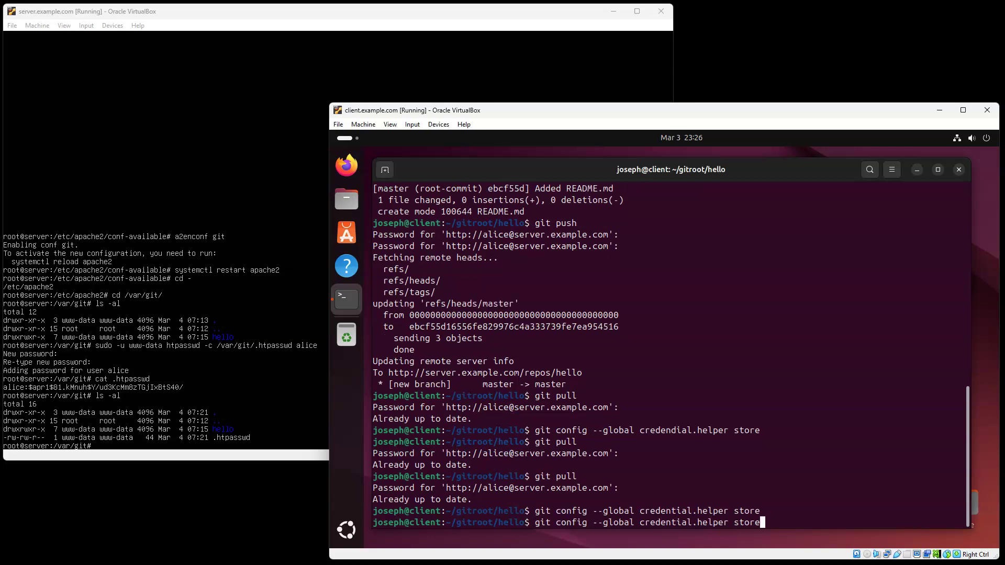
pyautogui.press('Up')
pyautogui.press('Return')
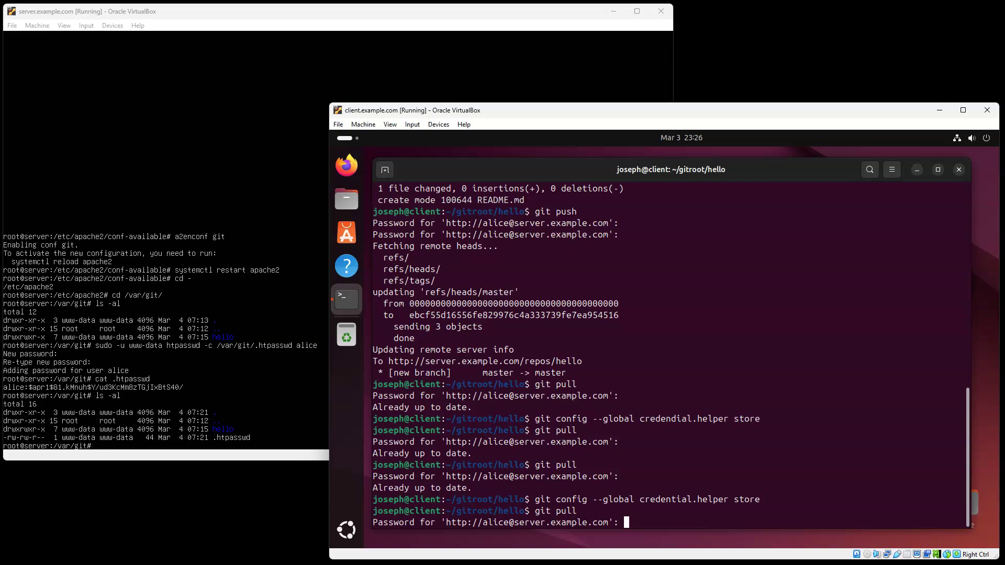
pyautogui.press('Return')
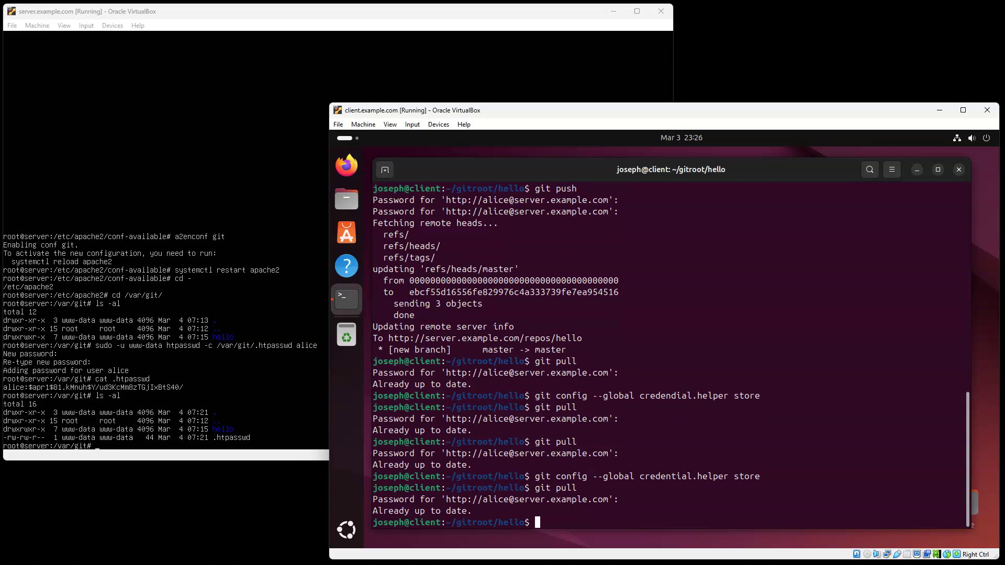
pyautogui.press('Up')
pyautogui.press('Return')
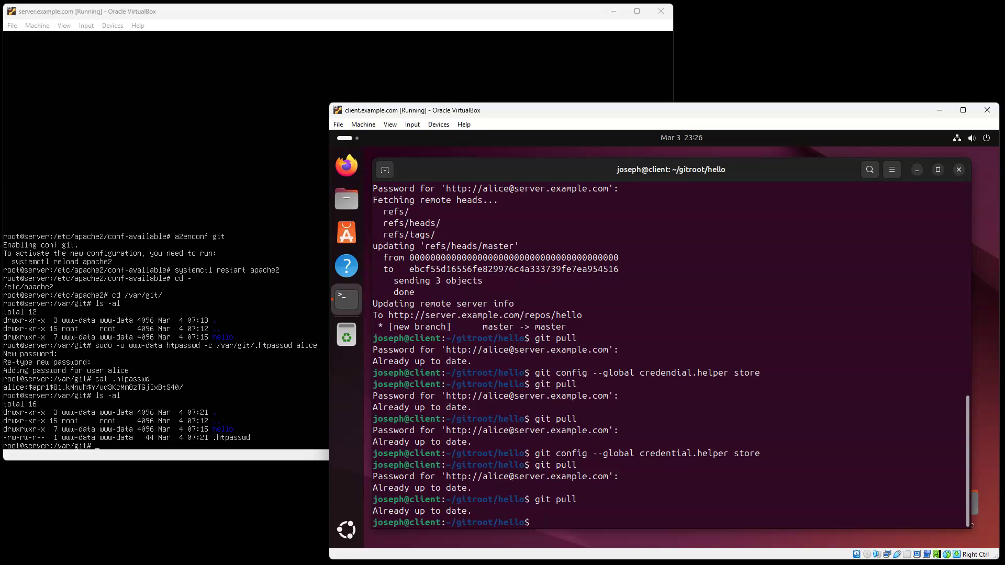
pyautogui.write('ls -al')
pyautogui.press('Return')
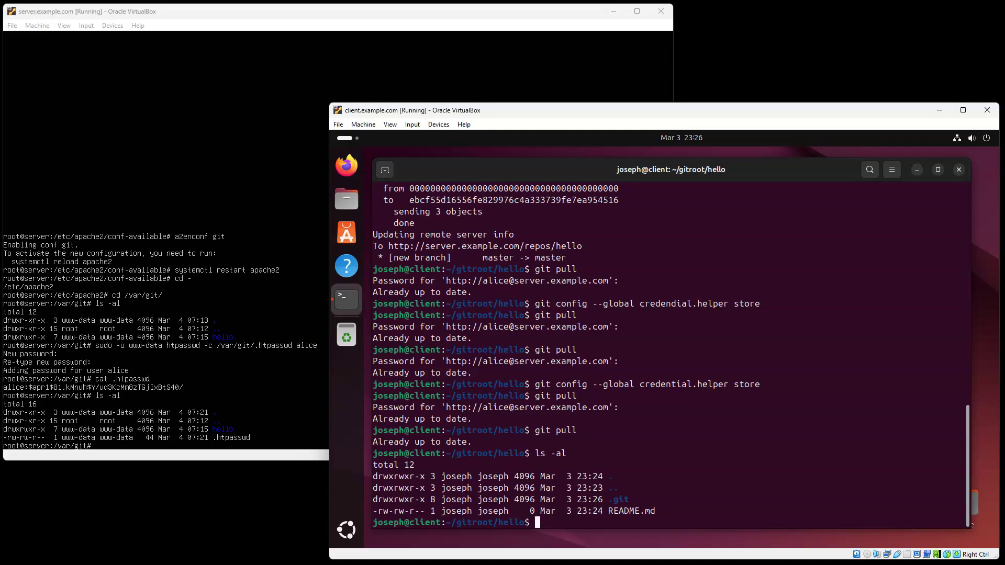
pyautogui.write('nano he')
pyautogui.write('llo.p')
pyautogui.write('y')
# Write hello.py in nano with a python3 shebang and print("Hello World!").
pyautogui.press('Return')
pyautogui.write('#')
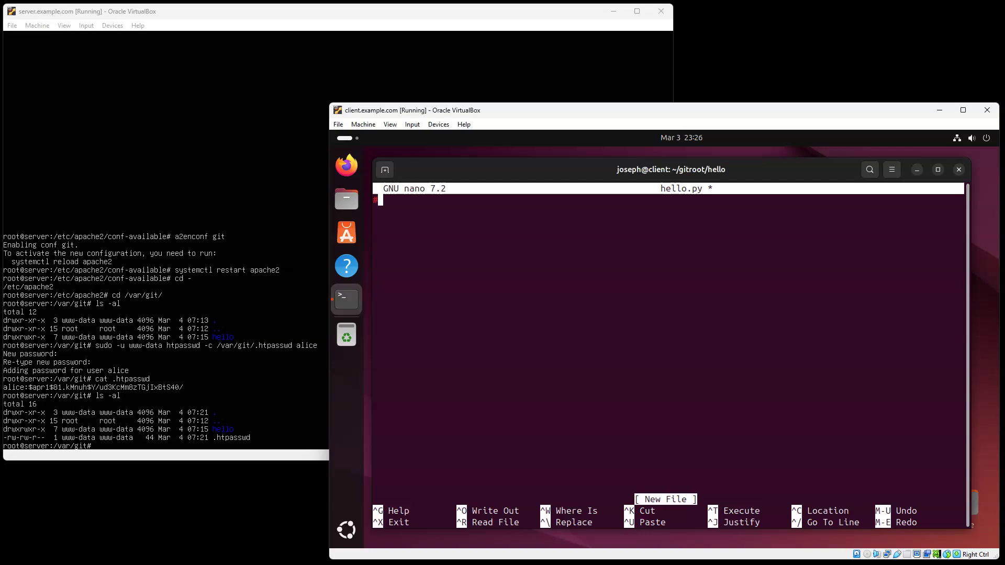
pyautogui.write('!/ius')
pyautogui.press('BackSpace')
pyautogui.press('BackSpace')
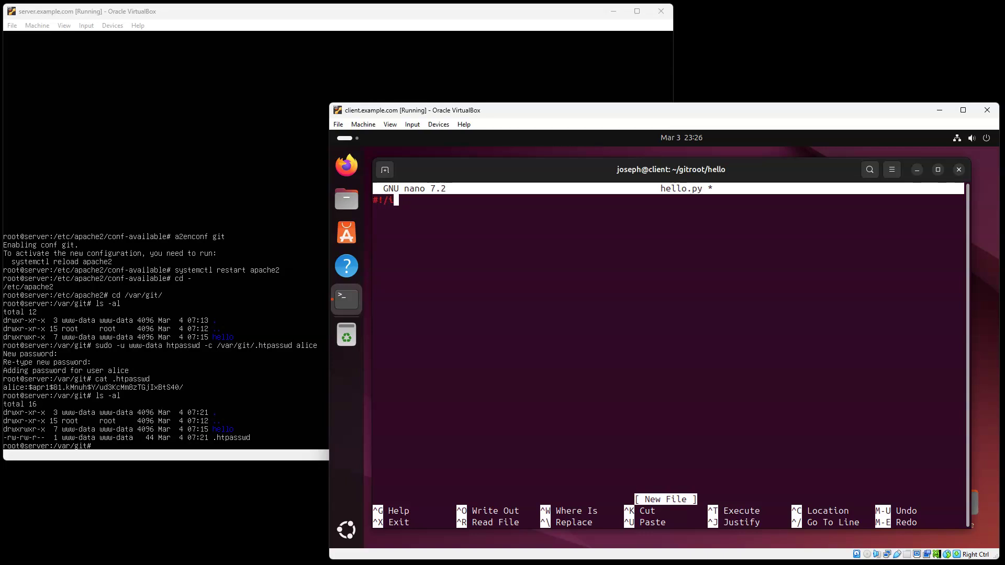
pyautogui.press('BackSpace')
pyautogui.write('usr/')
pyautogui.write('bin/python')
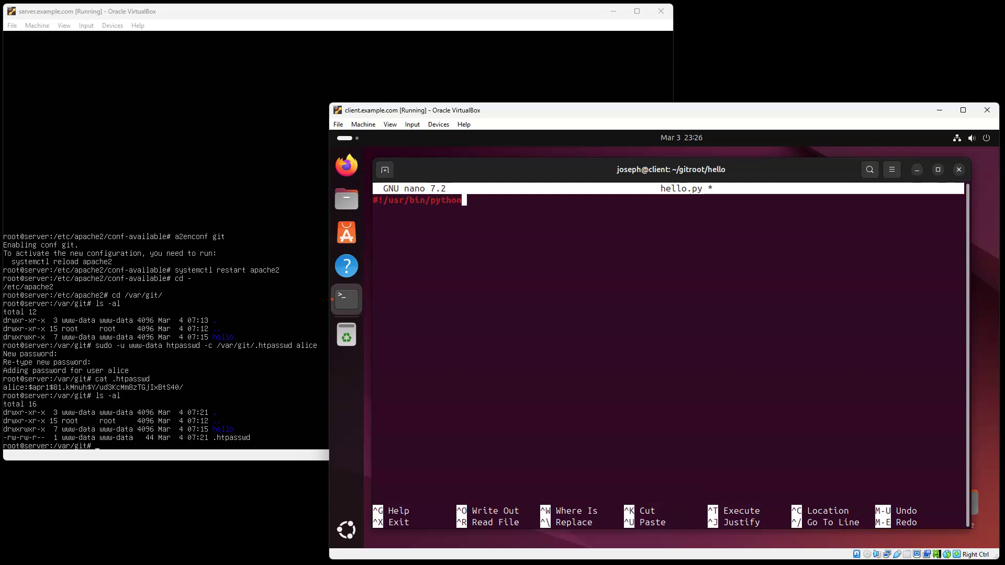
pyautogui.write('3')
pyautogui.press('Return')
pyautogui.press('Return')
pyautogui.write('p')
pyautogui.write('rint("')
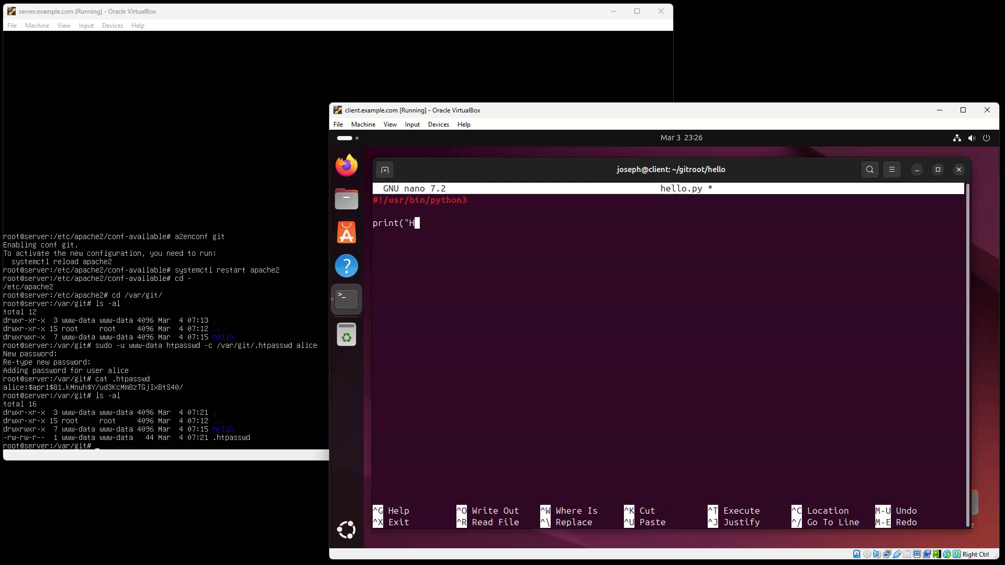
pyautogui.write('Hello World')
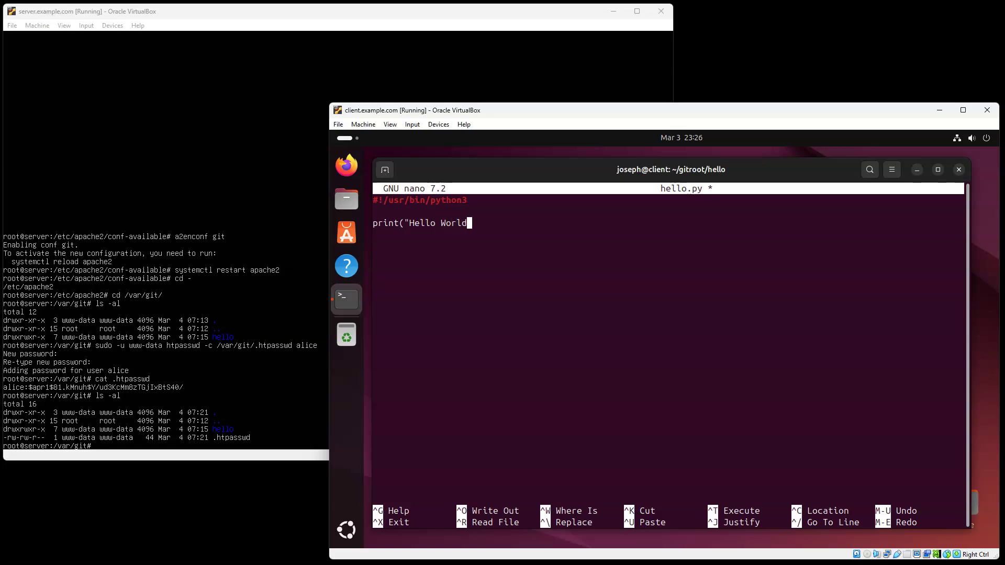
pyautogui.write('!")')
pyautogui.press('Return')
# Save hello.py, chmod it to 755, and run it to print Hello World!
pyautogui.hotkey('ctrl', 'x')
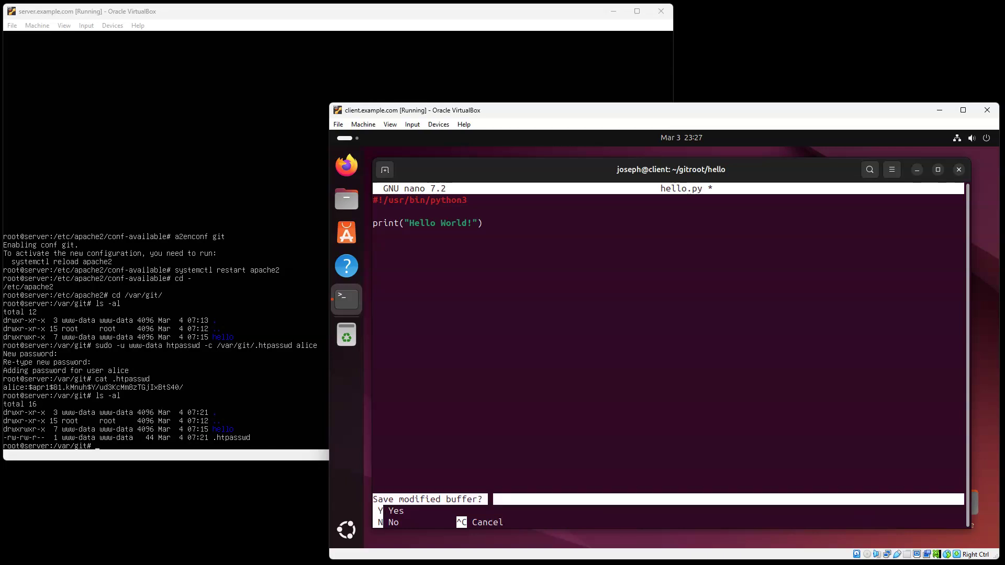
pyautogui.press('y')
pyautogui.press('Return')
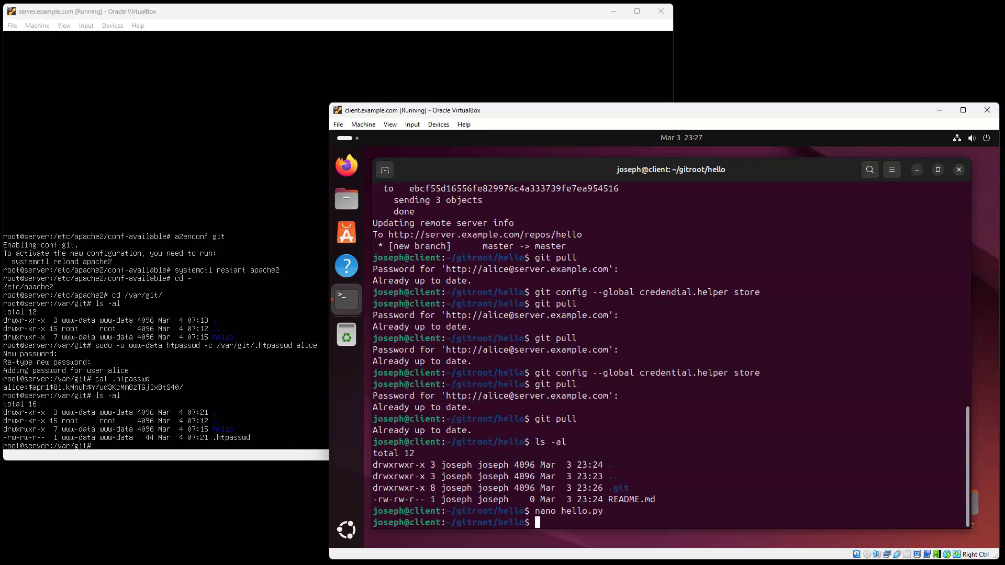
pyautogui.write('chmod 755 ')
pyautogui.write('hello.py')
pyautogui.press('Return')
pyautogui.write('./')
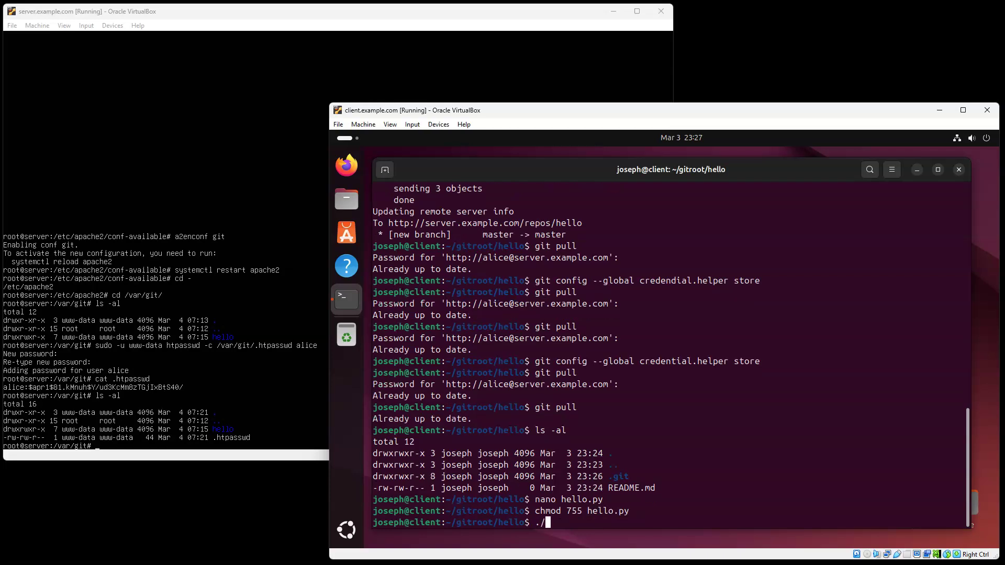
pyautogui.write('hello.py')
pyautogui.press('Return')
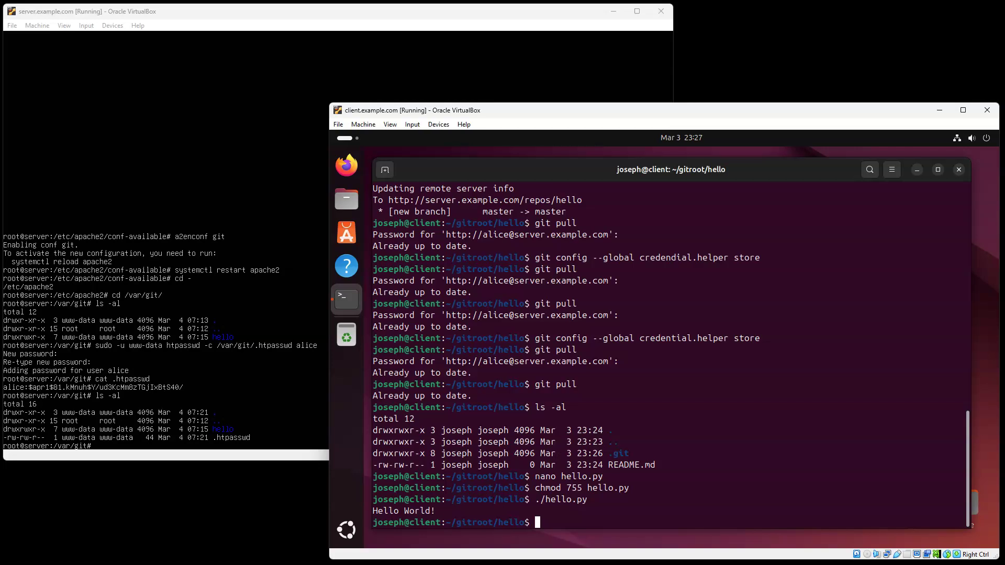
pyautogui.write('git status')
# Commit hello.py as 'Added hello.py', push it to the server, and pull to confirm.
pyautogui.press('Return')
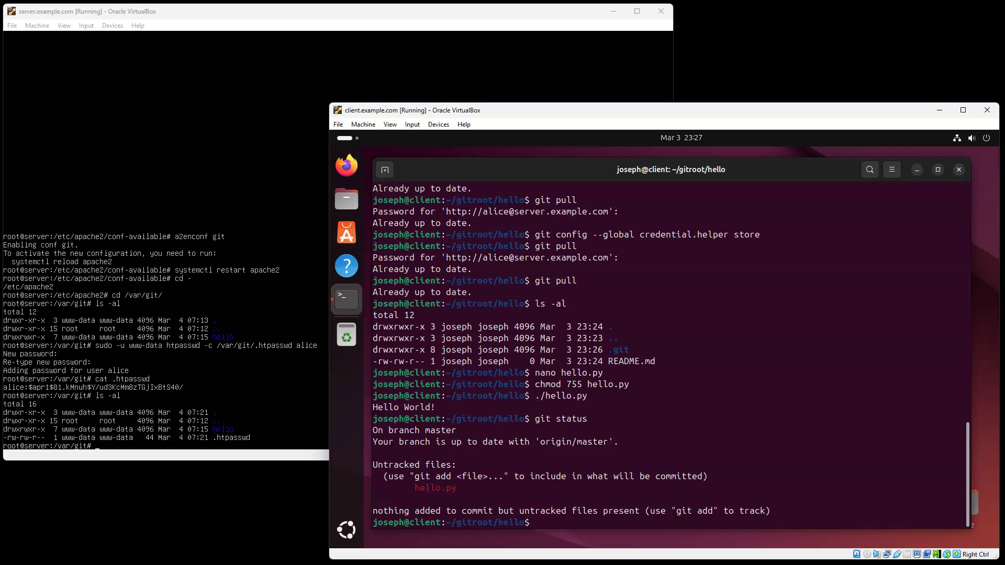
pyautogui.write('git add')
pyautogui.write(' he')
pyautogui.press('Tab')
pyautogui.press('Return')
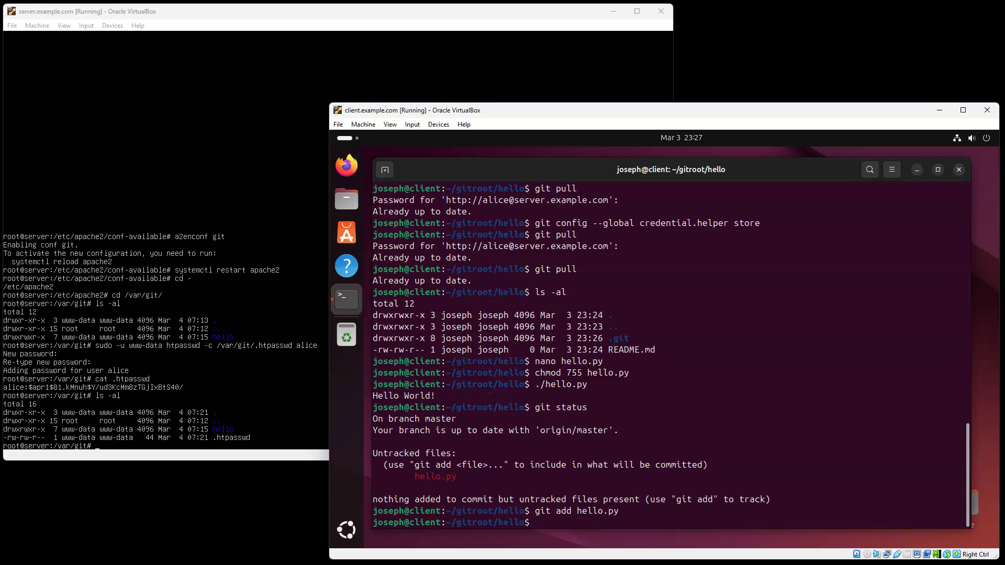
pyautogui.write('git co')
pyautogui.write('mmit -m ')
pyautogui.write('"Added')
pyautogui.write(' hello.p')
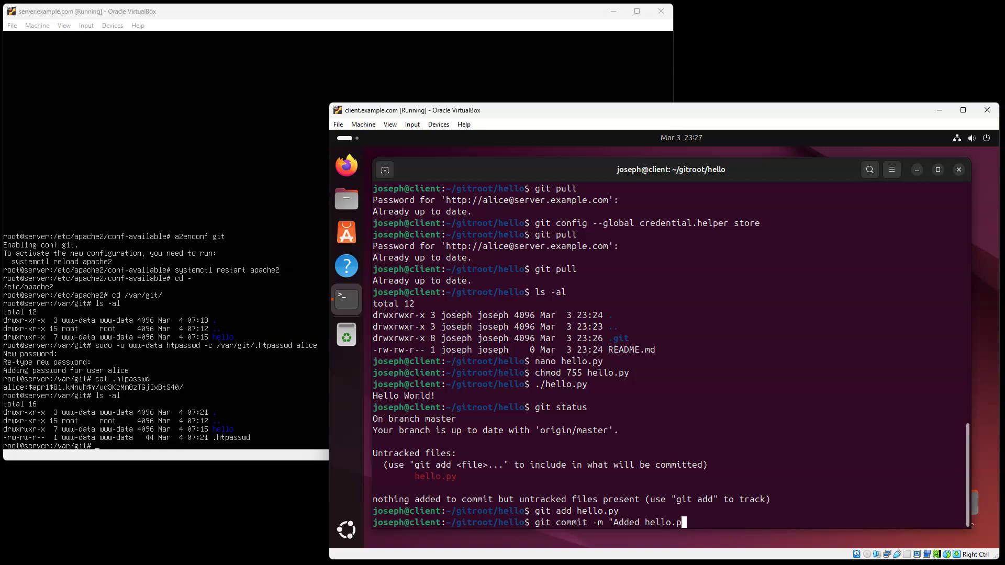
pyautogui.write('y"')
pyautogui.press('Return')
pyautogui.write('g')
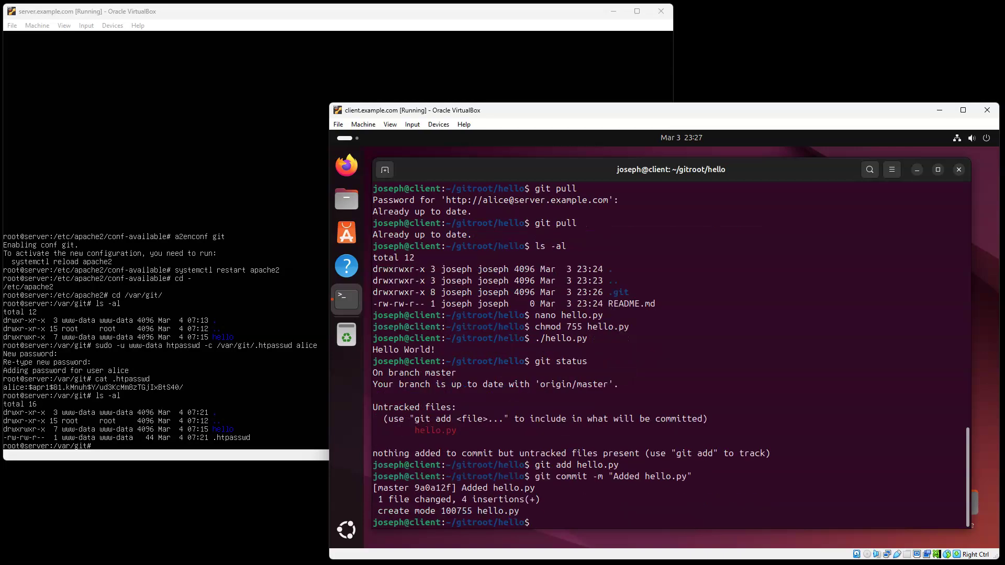
pyautogui.write('it push')
pyautogui.press('Return')
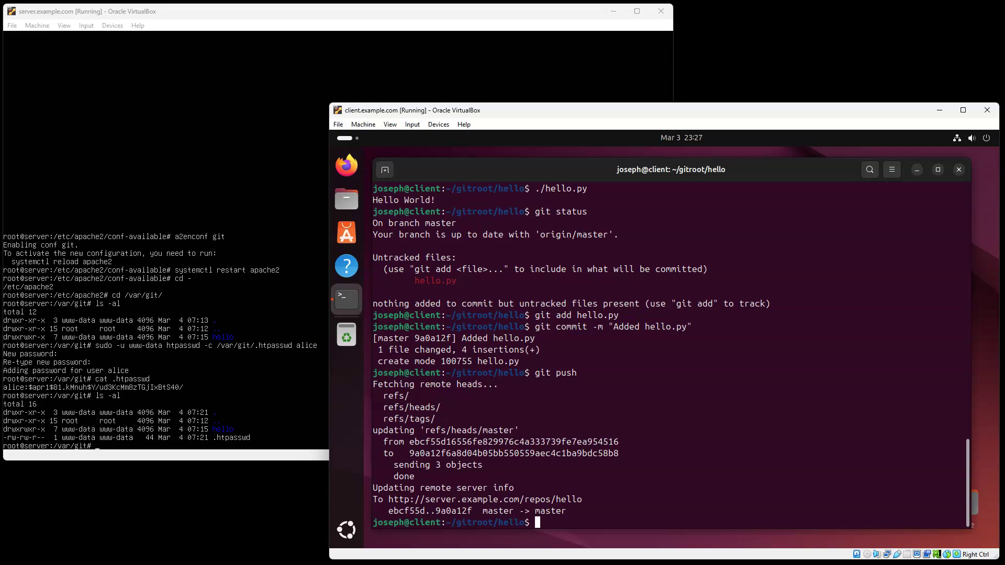
pyautogui.write('git pul')
pyautogui.write('l')
pyautogui.press('Return')
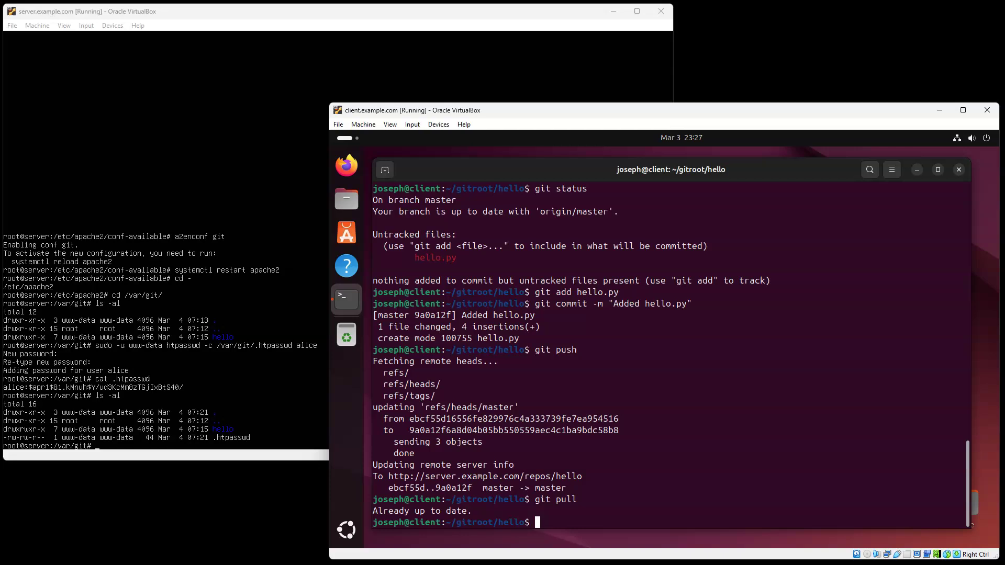
pyautogui.write('git log')
# Run git log to list 'Added hello.py' above 'Added README.md', matching origin/master.
pyautogui.press('Return')
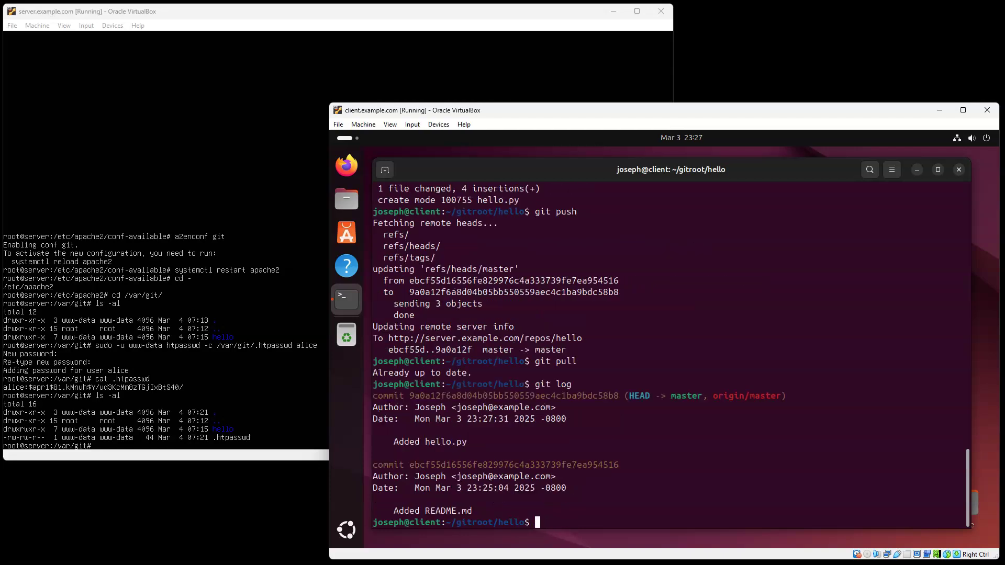